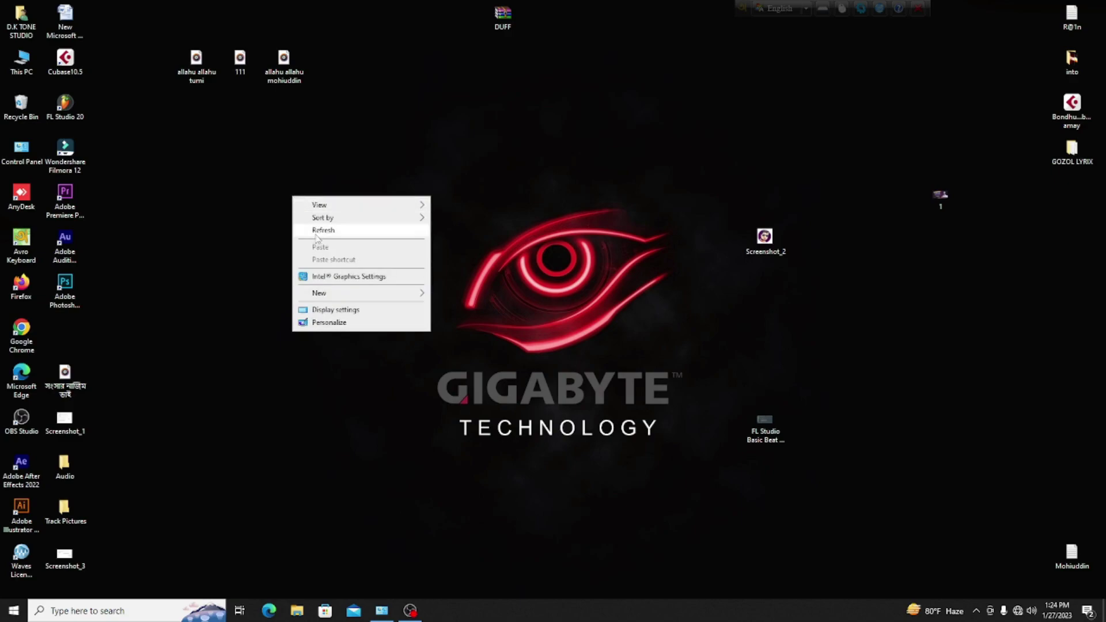
{"action": "left_click", "coordinate": [318, 230]}
{"action": "right_click", "coordinate": [297, 166]}
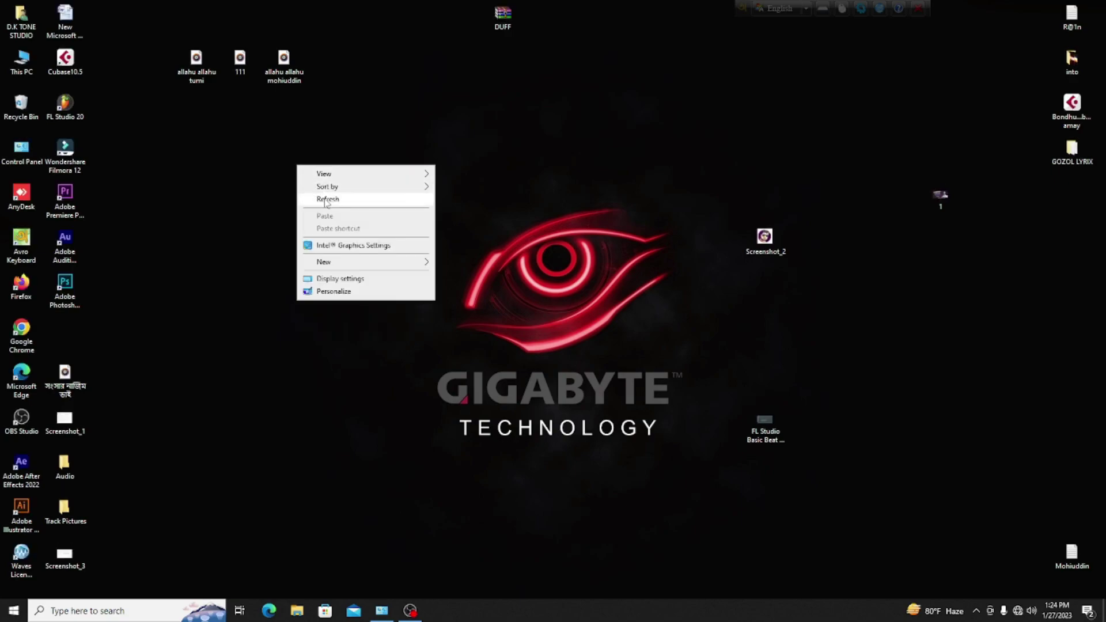
{"action": "left_click", "coordinate": [323, 198]}
{"action": "right_click", "coordinate": [303, 165]}
{"action": "left_click", "coordinate": [326, 198]}
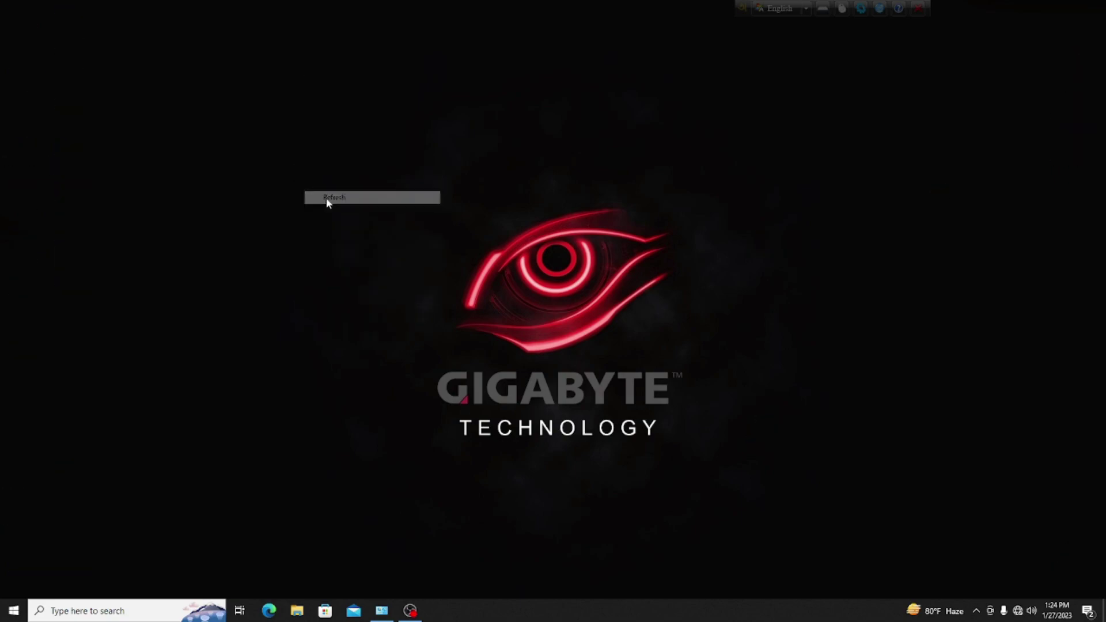
{"action": "right_click", "coordinate": [294, 165]}
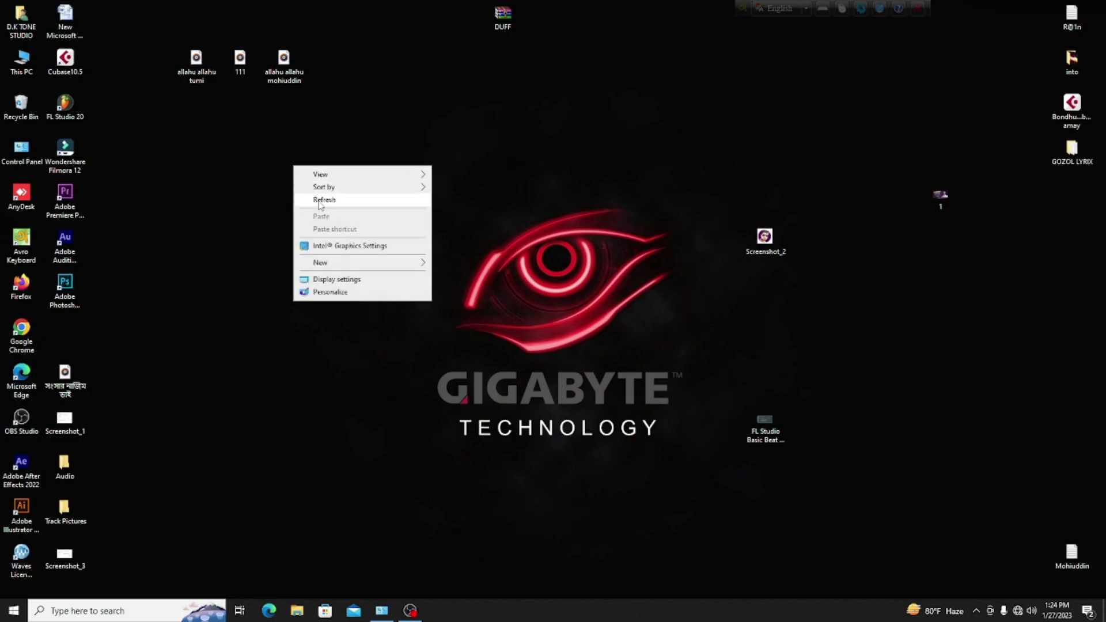
{"action": "left_click", "coordinate": [316, 198]}
{"action": "right_click", "coordinate": [285, 163]}
{"action": "left_click", "coordinate": [305, 202]}
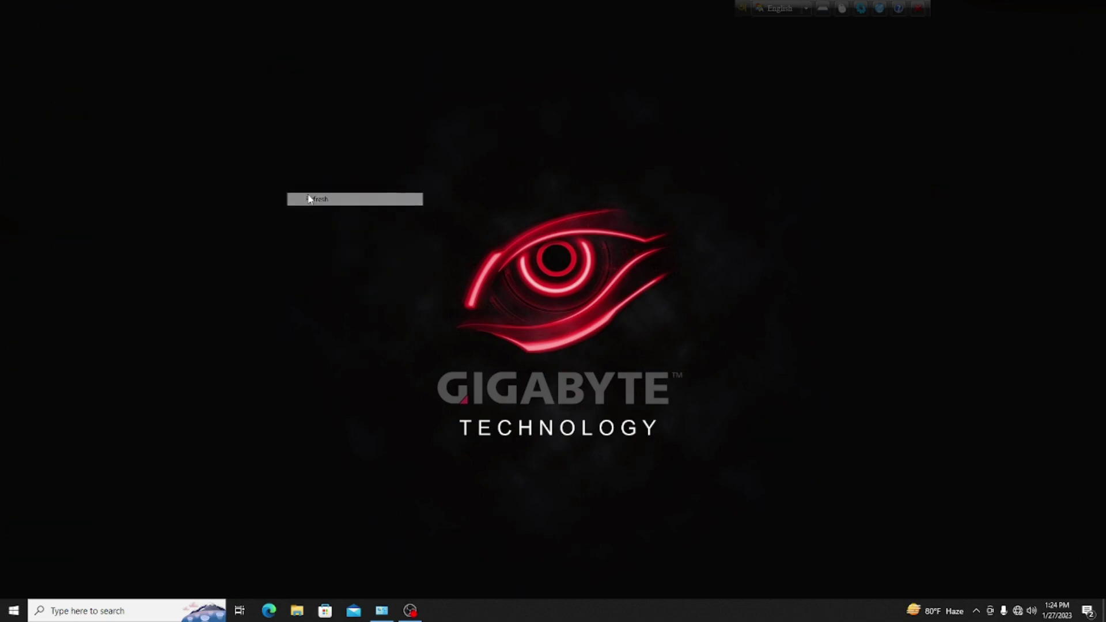
{"action": "right_click", "coordinate": [288, 171]}
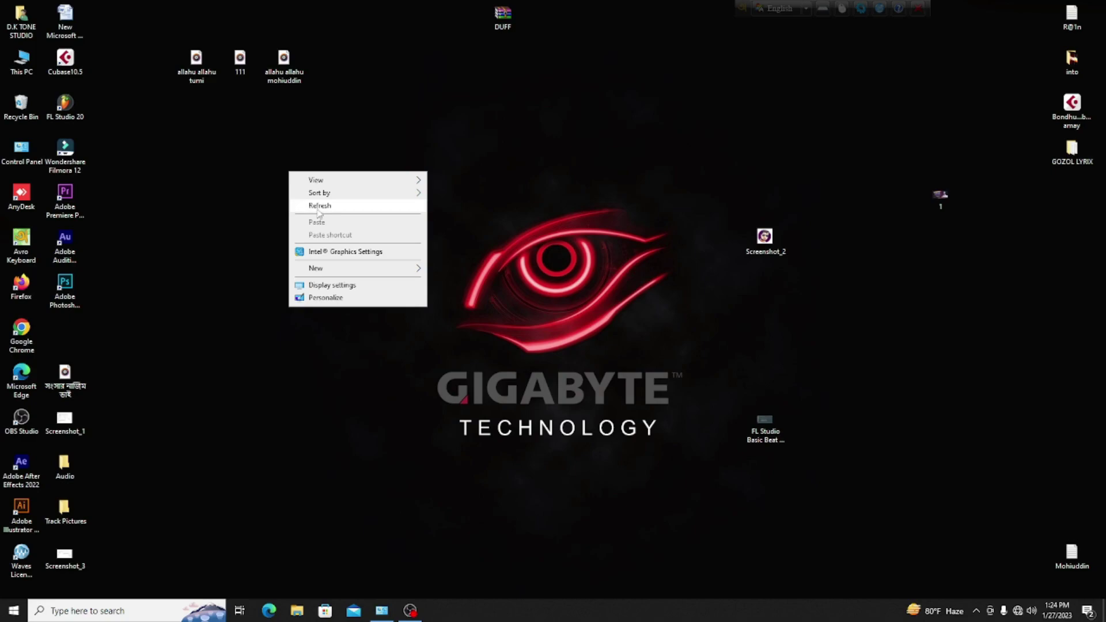
{"action": "left_click", "coordinate": [318, 206]}
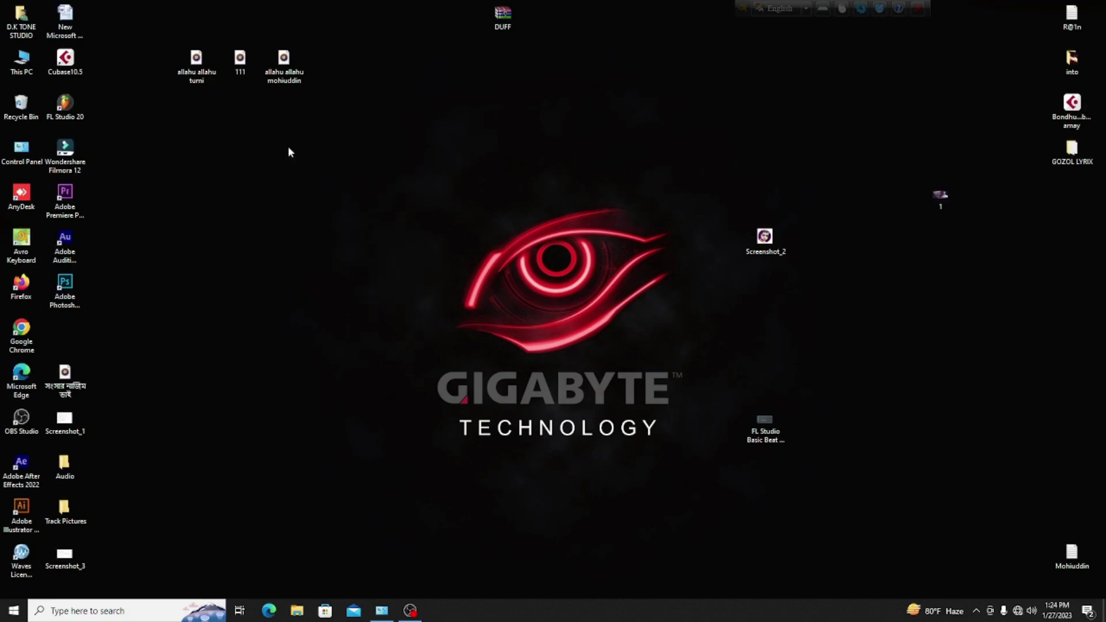
{"action": "right_click", "coordinate": [281, 131]}
{"action": "left_click", "coordinate": [310, 164]}
{"action": "right_click", "coordinate": [291, 152]}
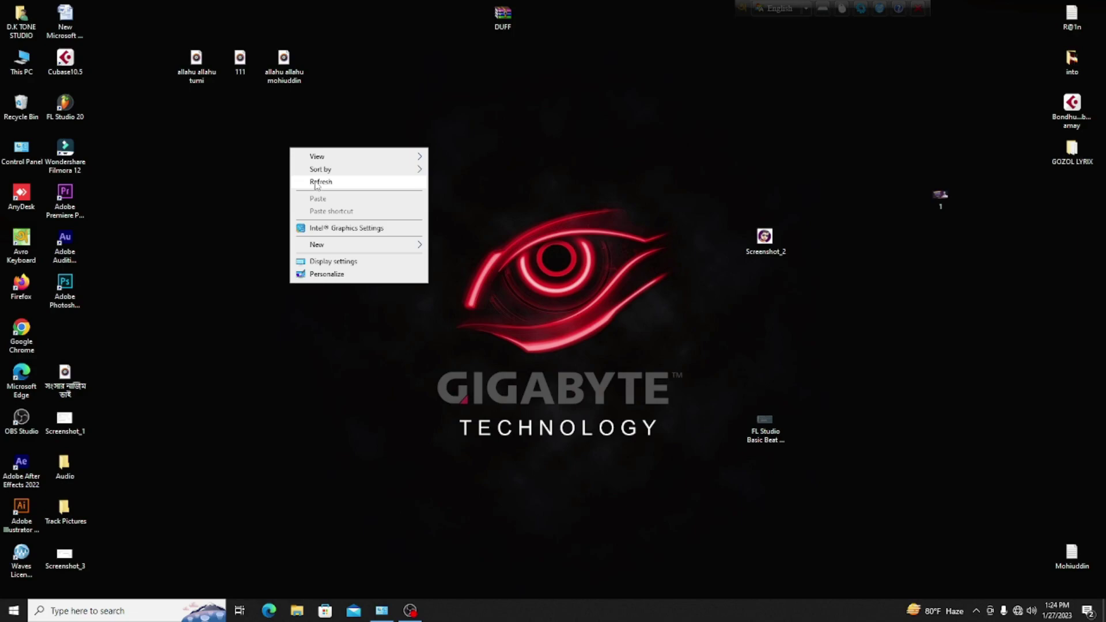
{"action": "left_click", "coordinate": [315, 183]}
{"action": "right_click", "coordinate": [278, 143]}
{"action": "left_click", "coordinate": [309, 180]}
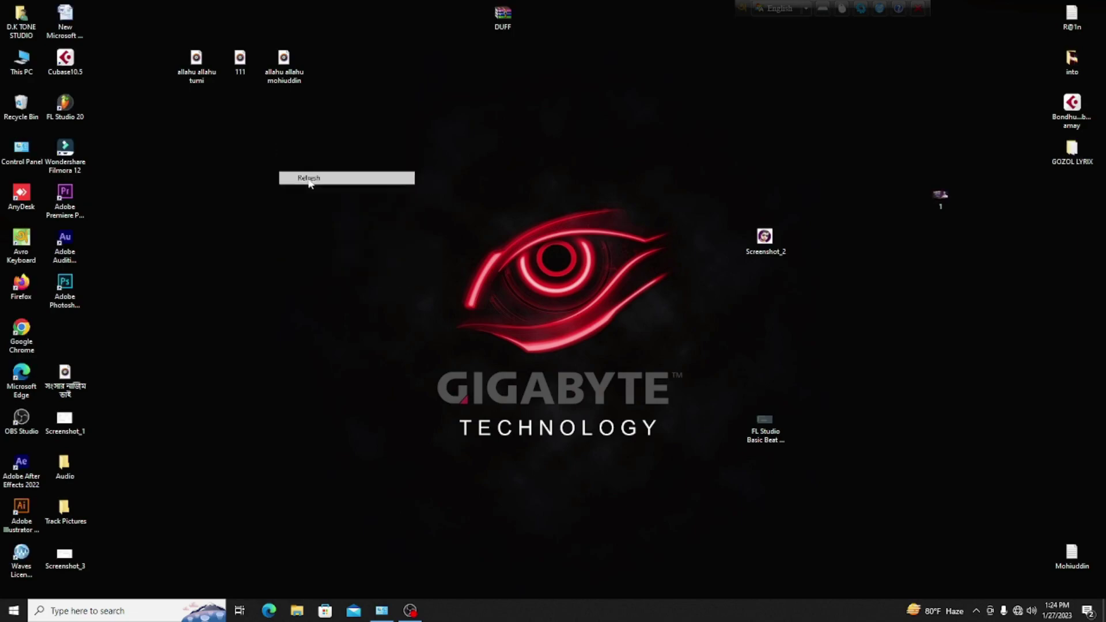
{"action": "right_click", "coordinate": [279, 147]}
{"action": "left_click", "coordinate": [306, 180]}
{"action": "right_click", "coordinate": [266, 138]}
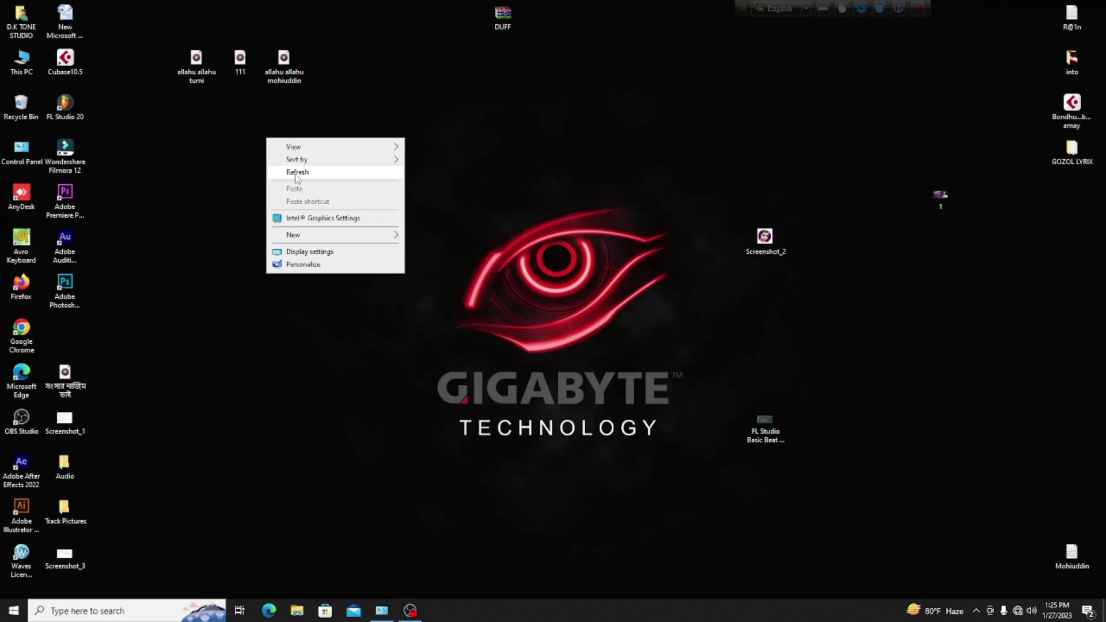
{"action": "left_click", "coordinate": [295, 174]}
{"action": "right_click", "coordinate": [240, 148]}
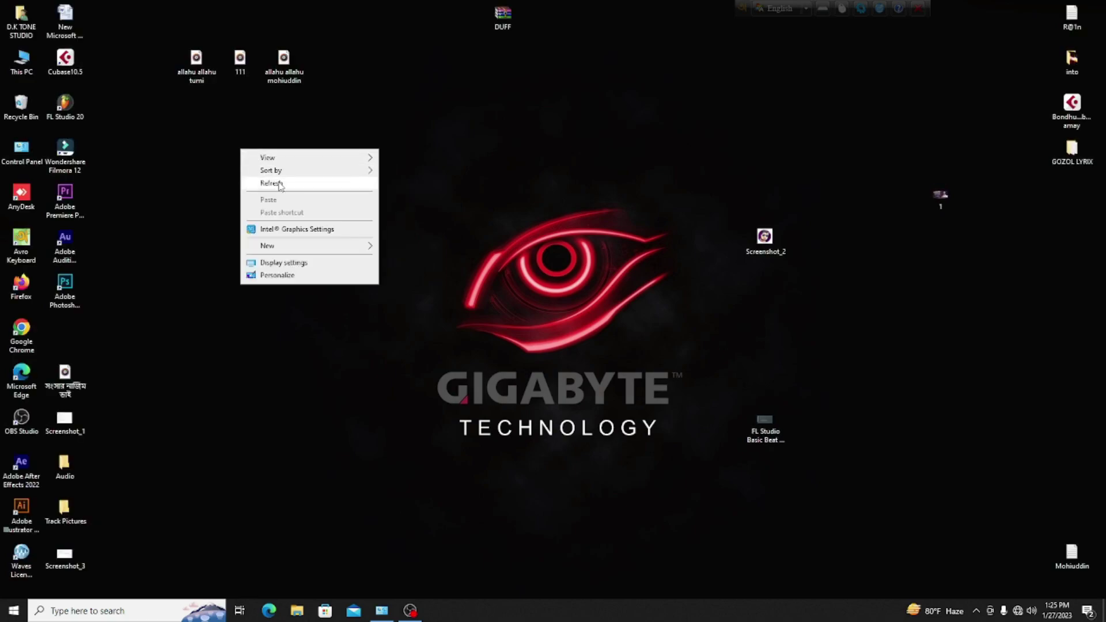
{"action": "left_click", "coordinate": [279, 183]}
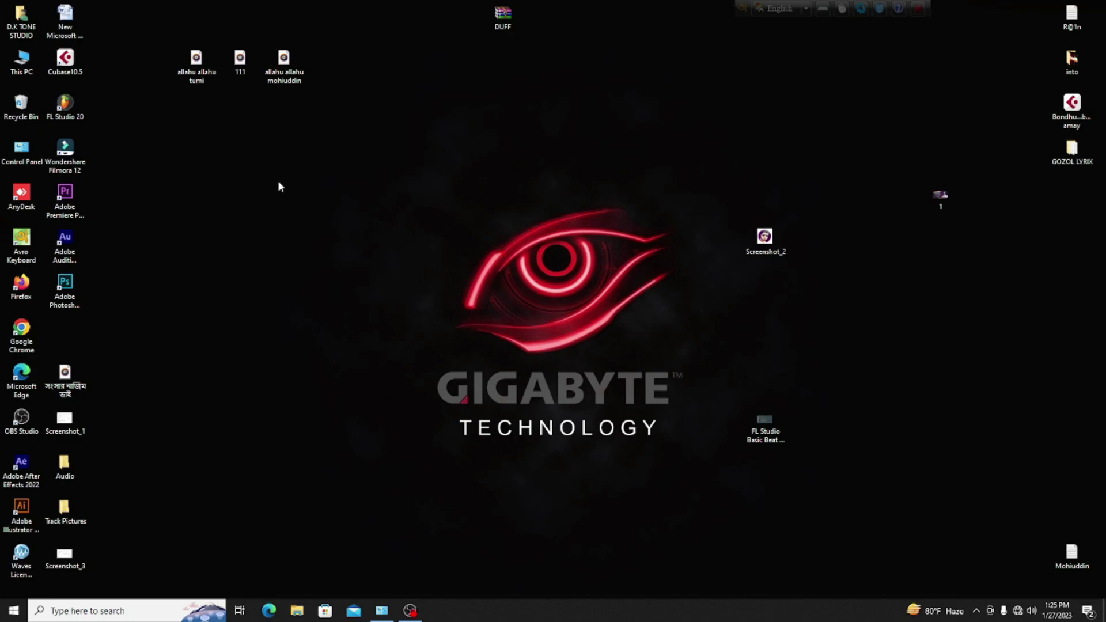
{"action": "right_click", "coordinate": [212, 153]}
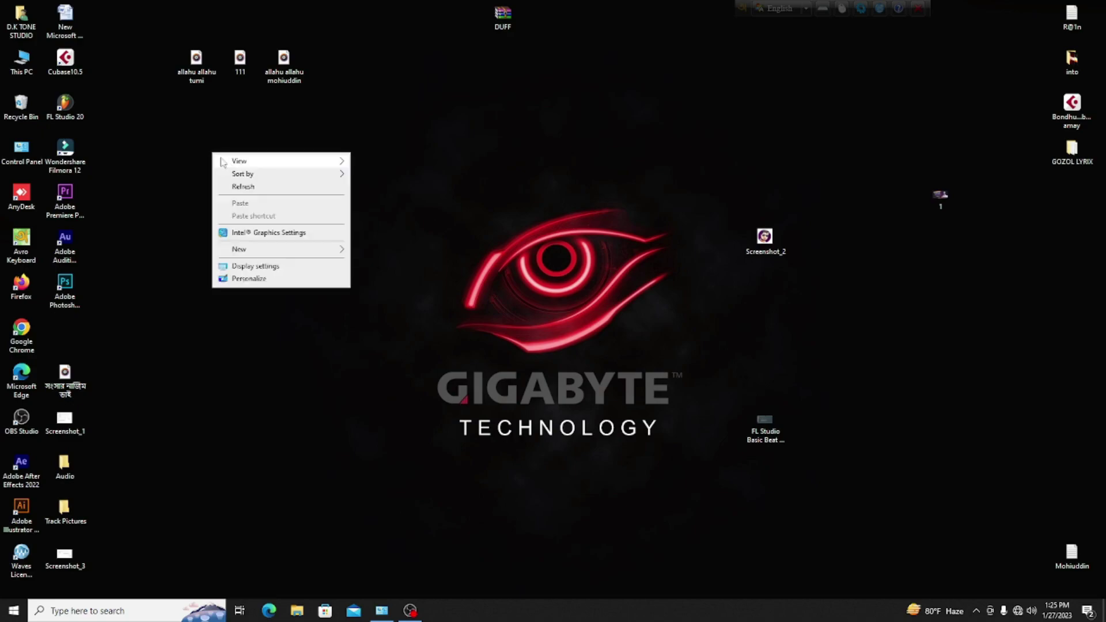
{"action": "left_click", "coordinate": [251, 189]}
{"action": "right_click", "coordinate": [245, 157]}
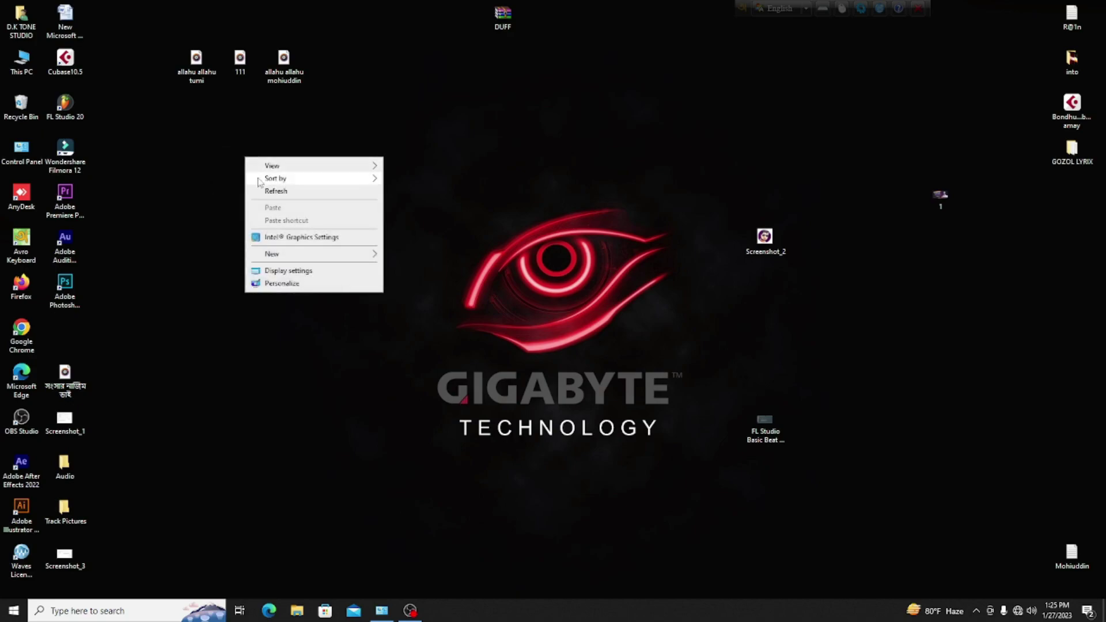
{"action": "left_click", "coordinate": [253, 189]}
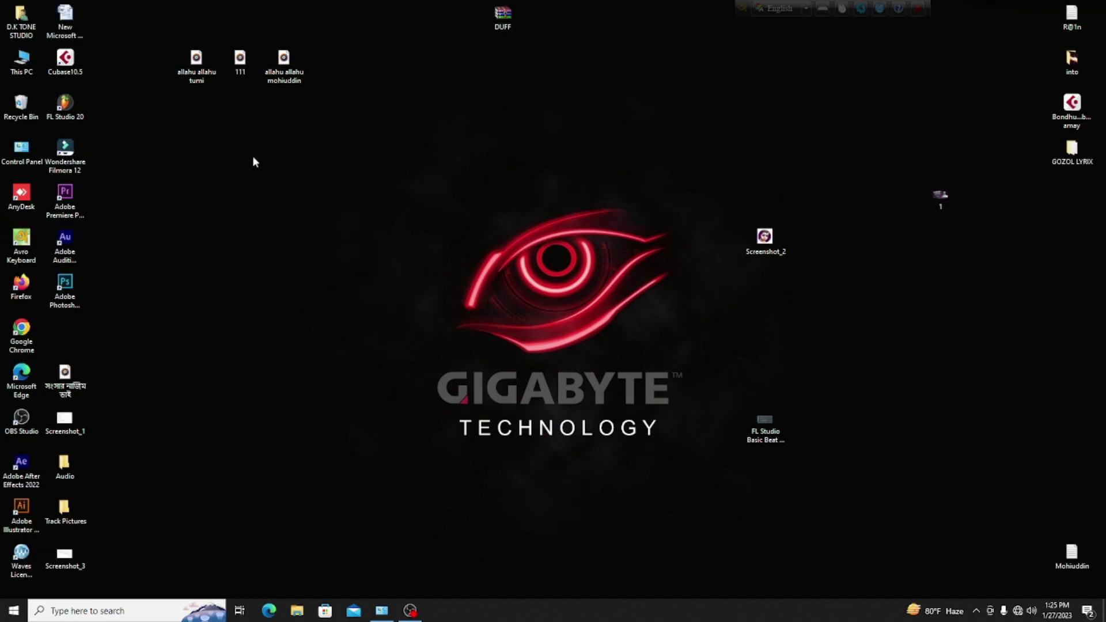
{"action": "right_click", "coordinate": [253, 157]}
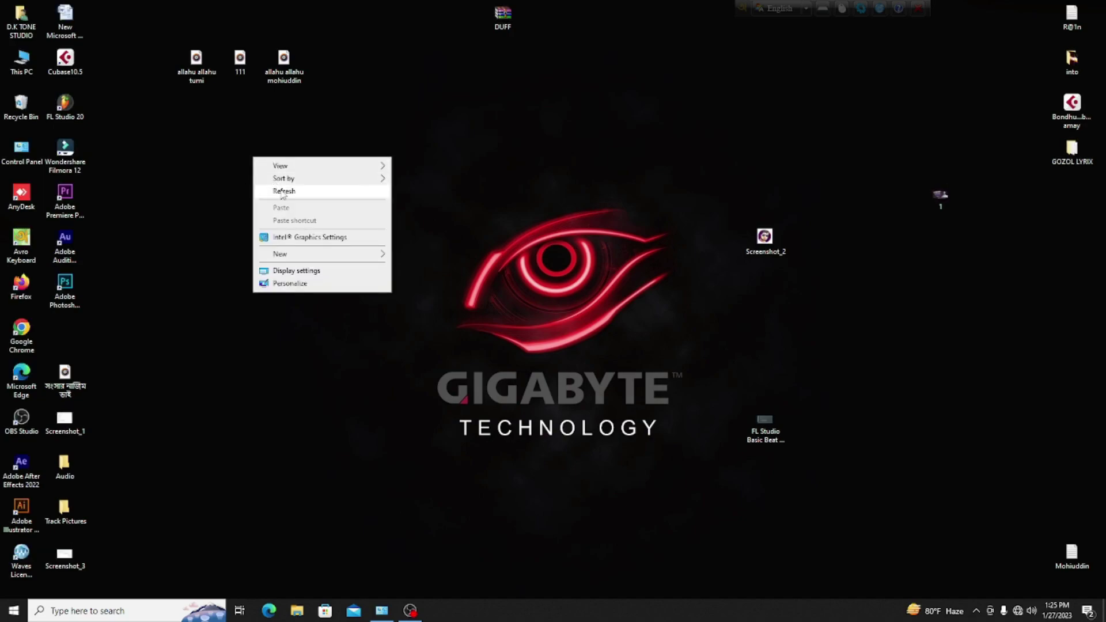
{"action": "left_click", "coordinate": [272, 190]}
{"action": "right_click", "coordinate": [246, 144]}
{"action": "left_click", "coordinate": [269, 183]}
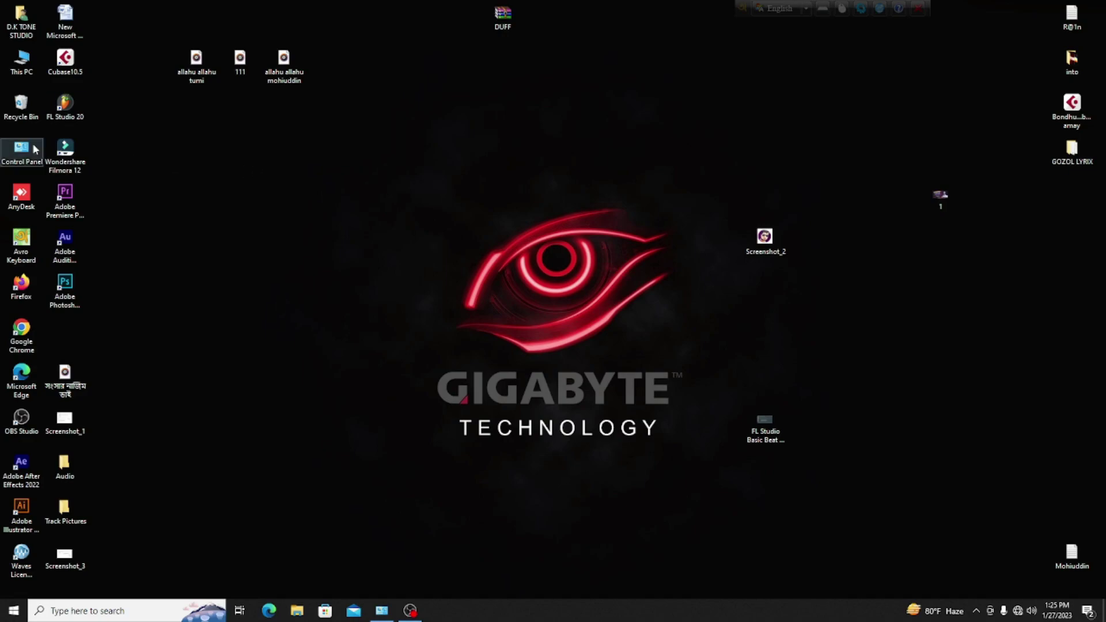
Open the inner Studio One 6 Professional v6.0.0 WIN-R2R folder, found under Music Studio Software on the My software (E:) drive
{"action": "double_click", "coordinate": [23, 65]}
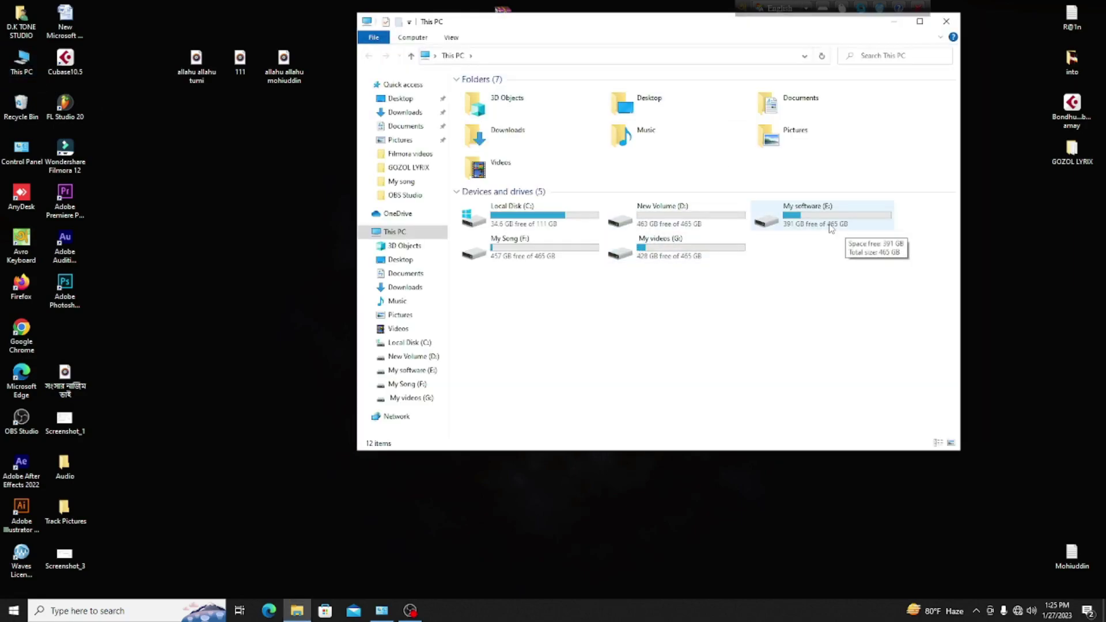
{"action": "double_click", "coordinate": [817, 208]}
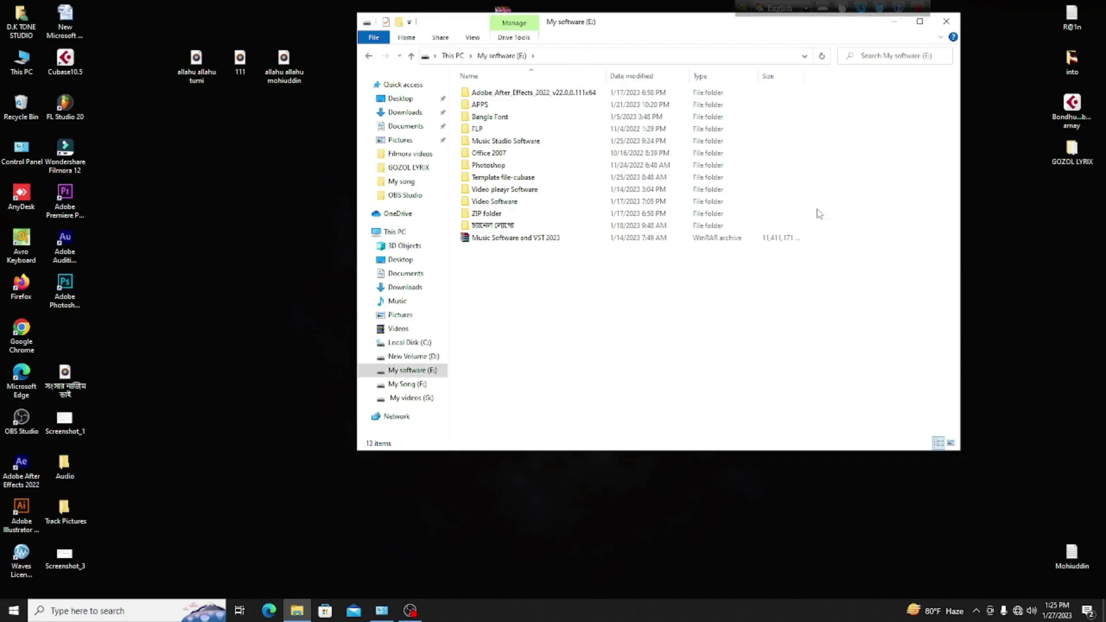
{"action": "double_click", "coordinate": [521, 143]}
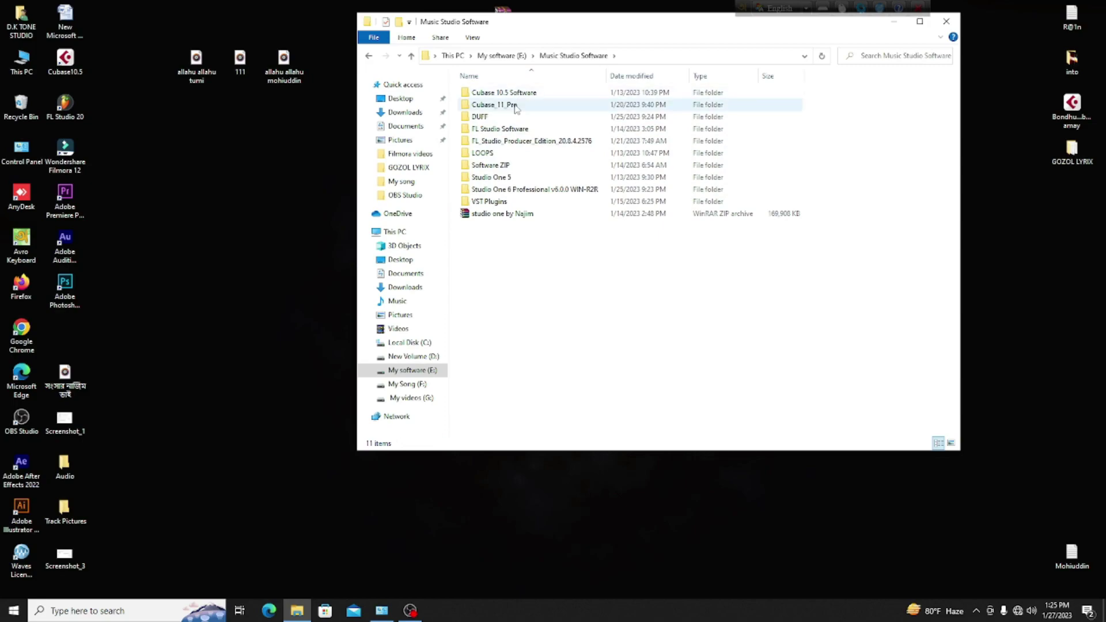
{"action": "double_click", "coordinate": [526, 190]}
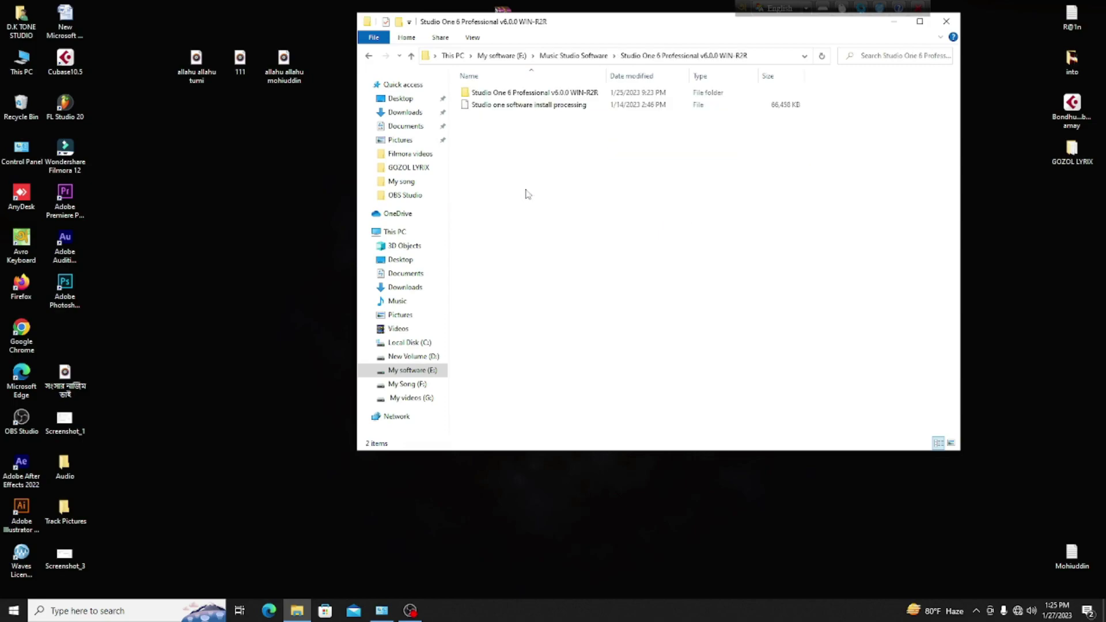
{"action": "double_click", "coordinate": [542, 94]}
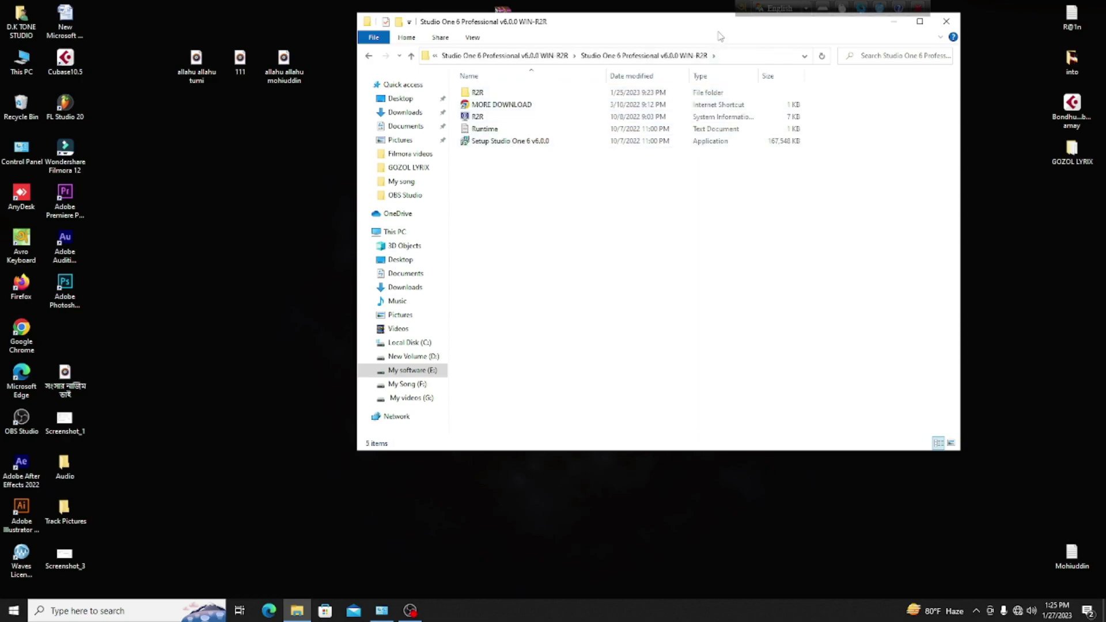
{"action": "left_click", "coordinate": [920, 21]}
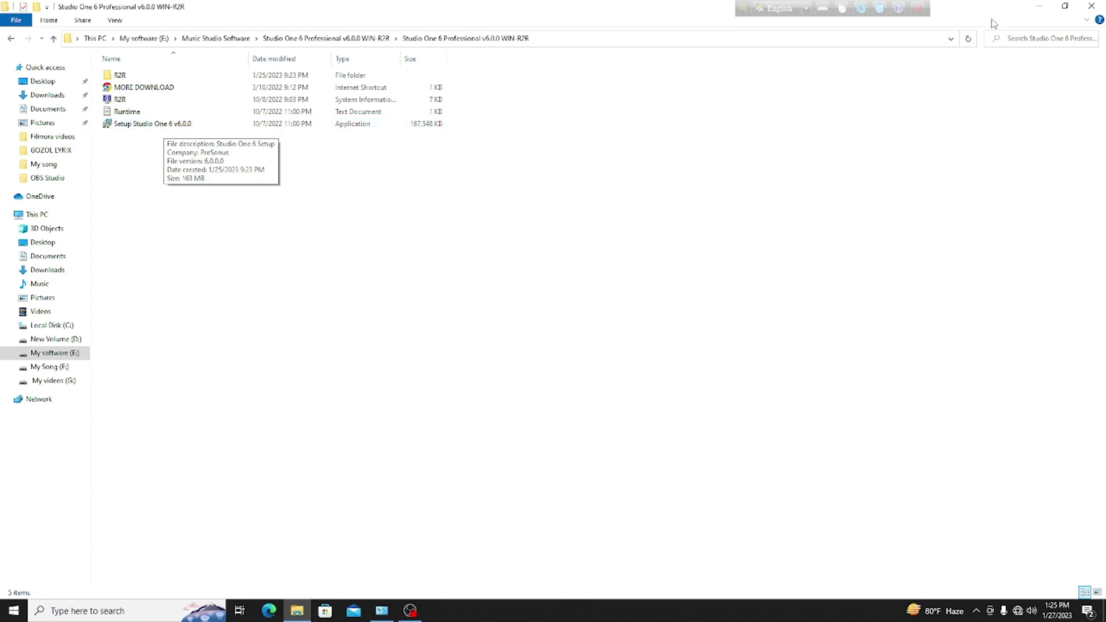
{"action": "left_click", "coordinate": [1065, 7]}
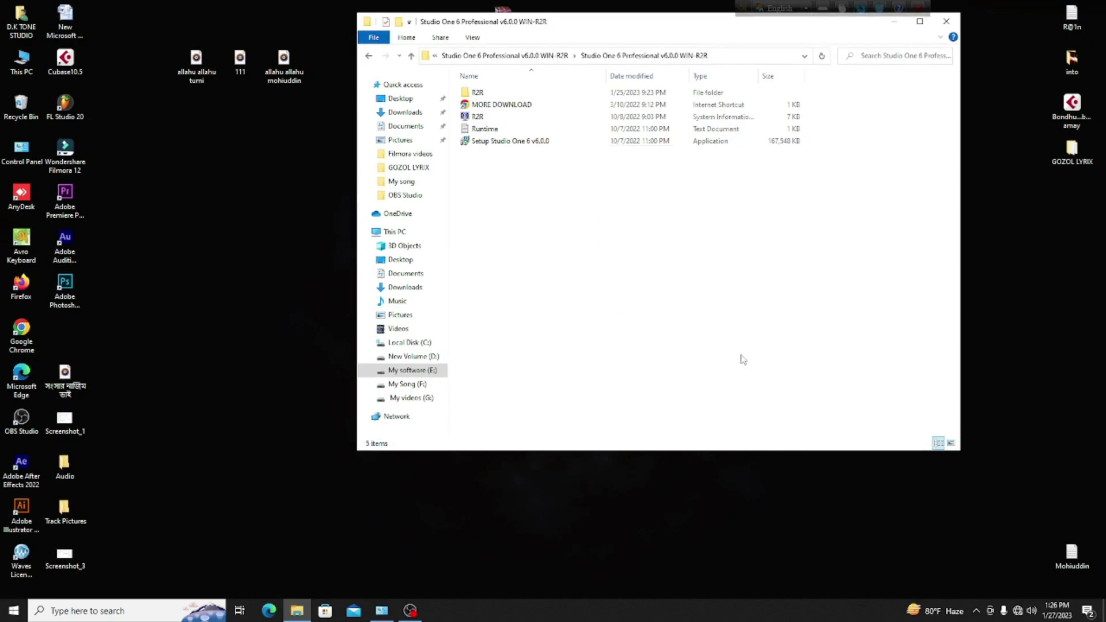
Check in Windows Security's virus and threat protection settings whether real-time, cloud-delivered, sample submission and tamper protection are off, and close it
{"action": "mouse_move", "coordinate": [1026, 617]}
{"action": "left_click", "coordinate": [977, 612]}
{"action": "left_click", "coordinate": [978, 565]}
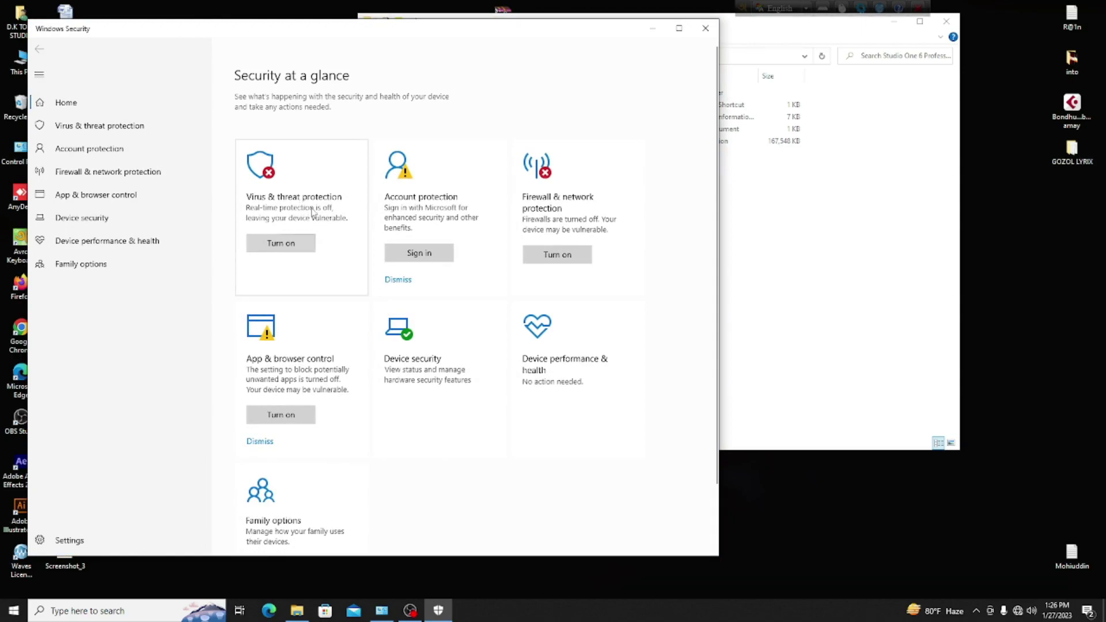
{"action": "left_click", "coordinate": [305, 206]}
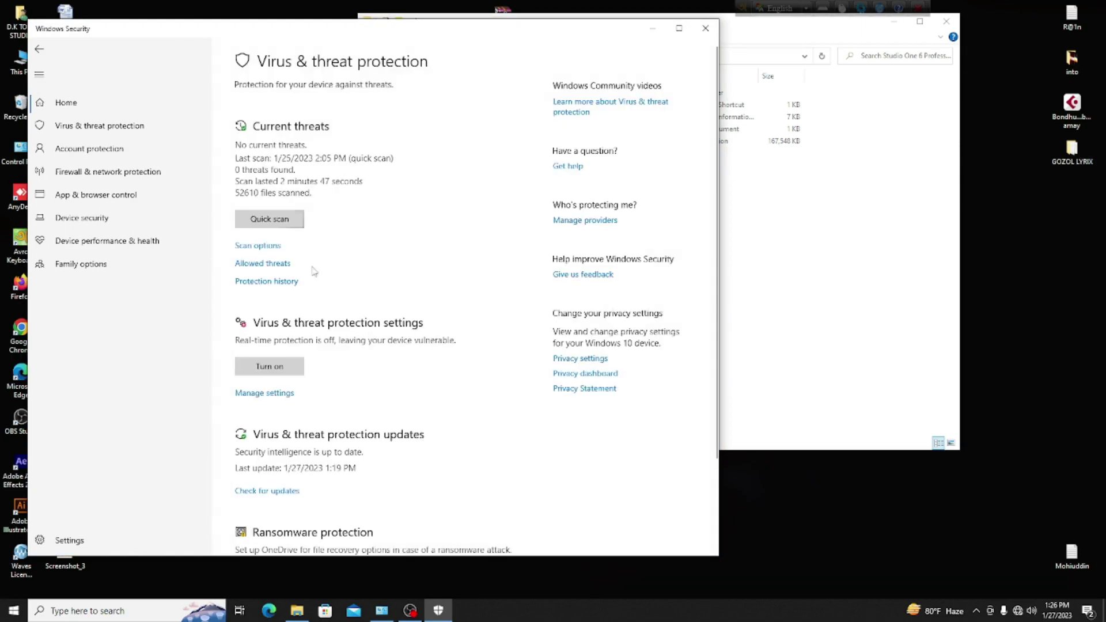
{"action": "scroll", "coordinate": [288, 492], "scroll_direction": "down", "scroll_amount": 2}
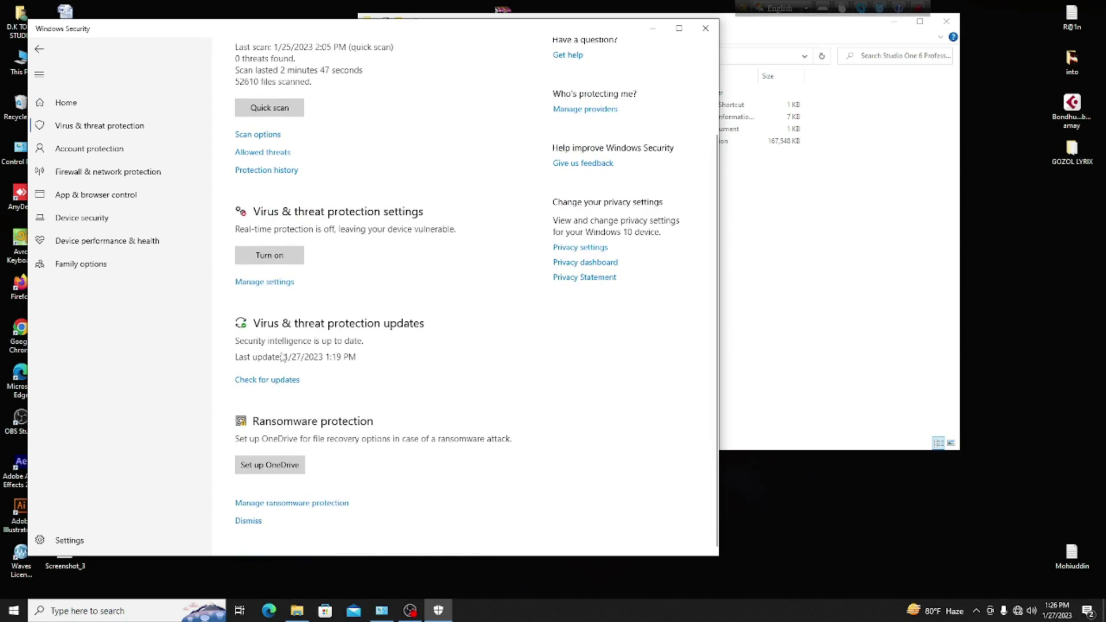
{"action": "left_click", "coordinate": [253, 281]}
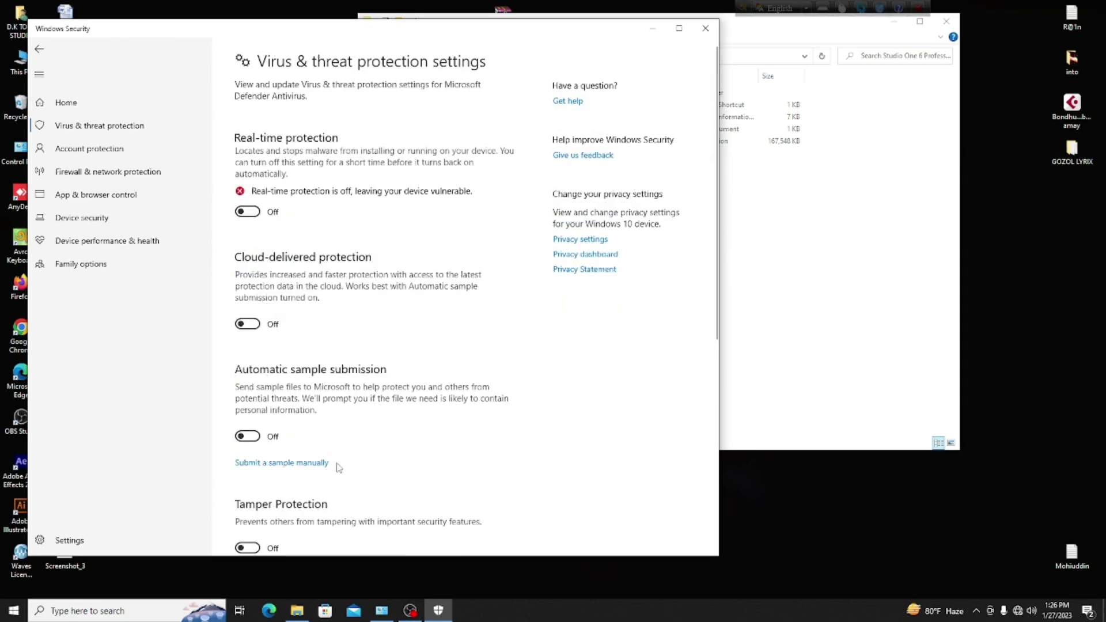
{"action": "scroll", "coordinate": [338, 468], "scroll_direction": "down", "scroll_amount": 3}
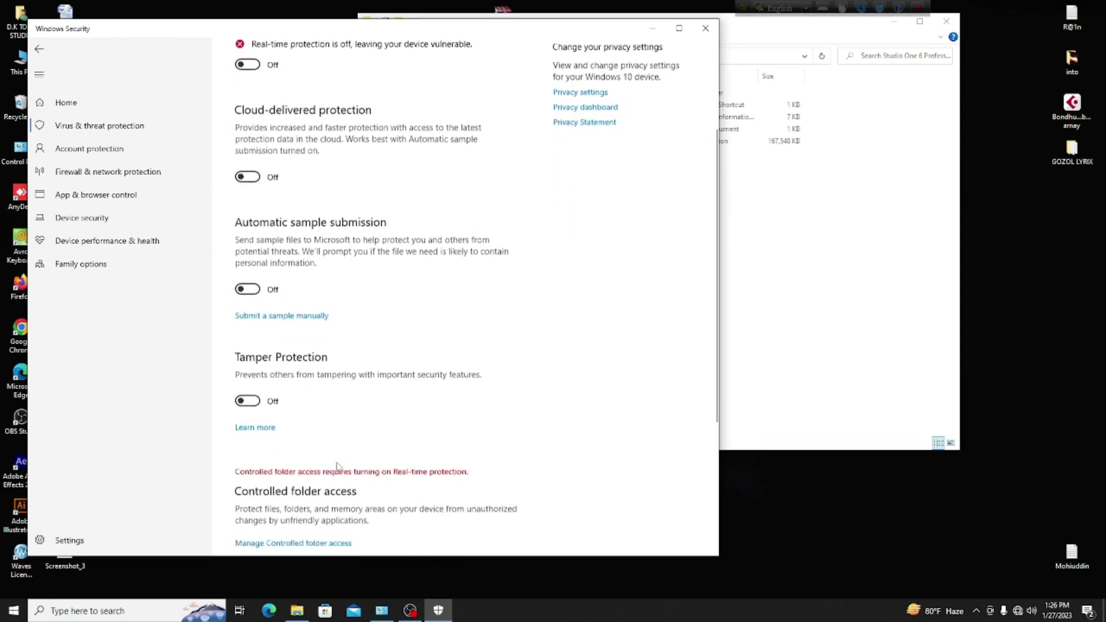
{"action": "left_click", "coordinate": [705, 28]}
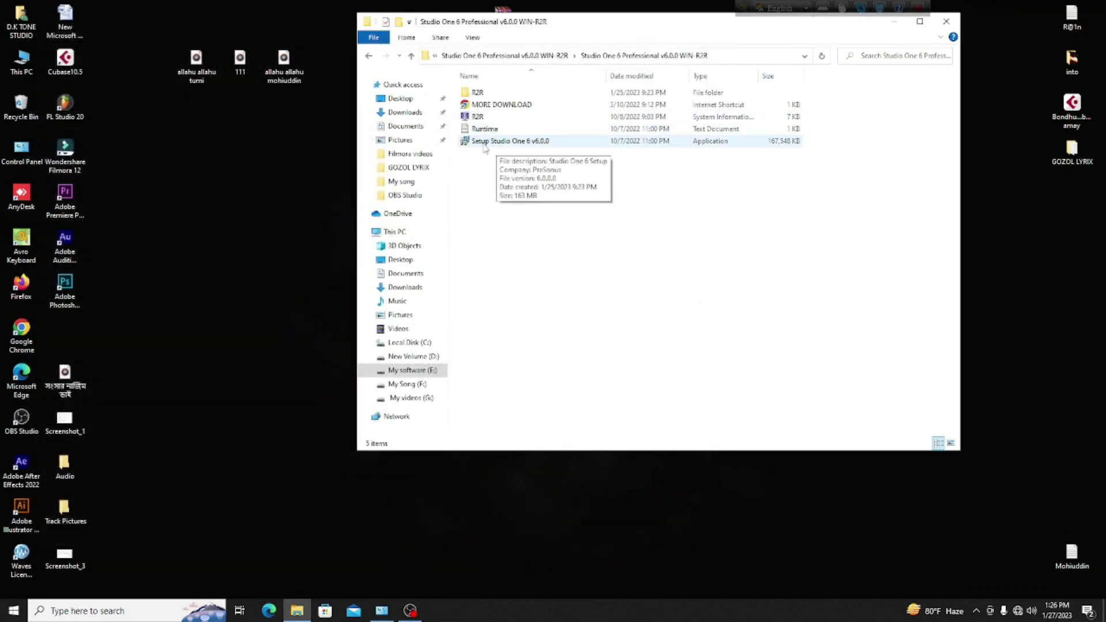
Run Setup Studio One 6 v6.0.0 as administrator and complete the installation in the default destination folder
{"action": "left_click", "coordinate": [485, 148]}
{"action": "right_click", "coordinate": [490, 147]}
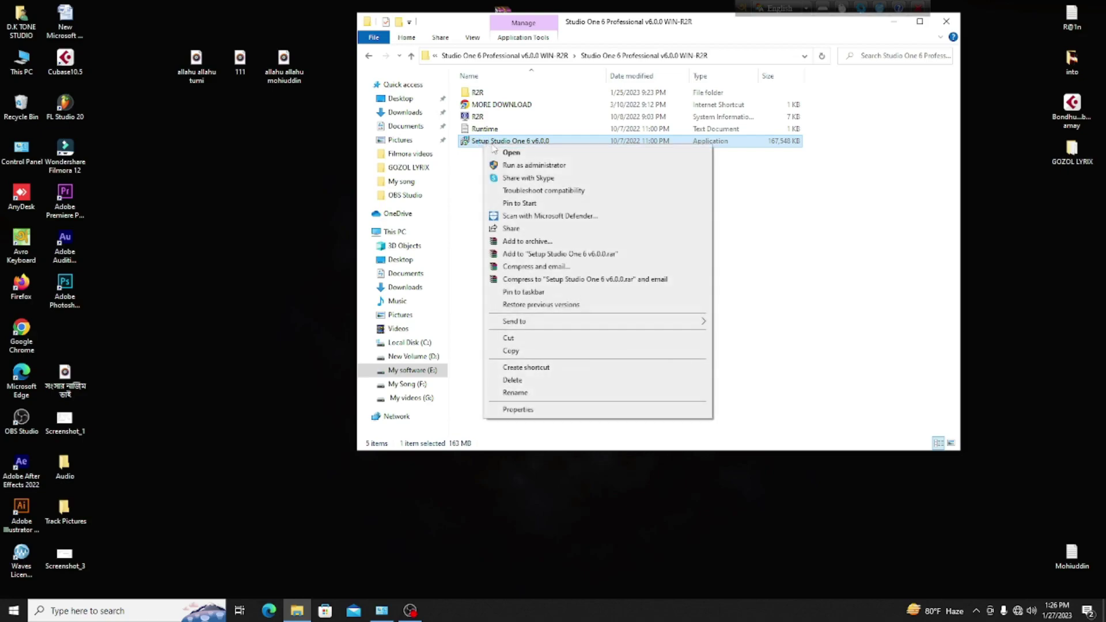
{"action": "left_click", "coordinate": [534, 166]}
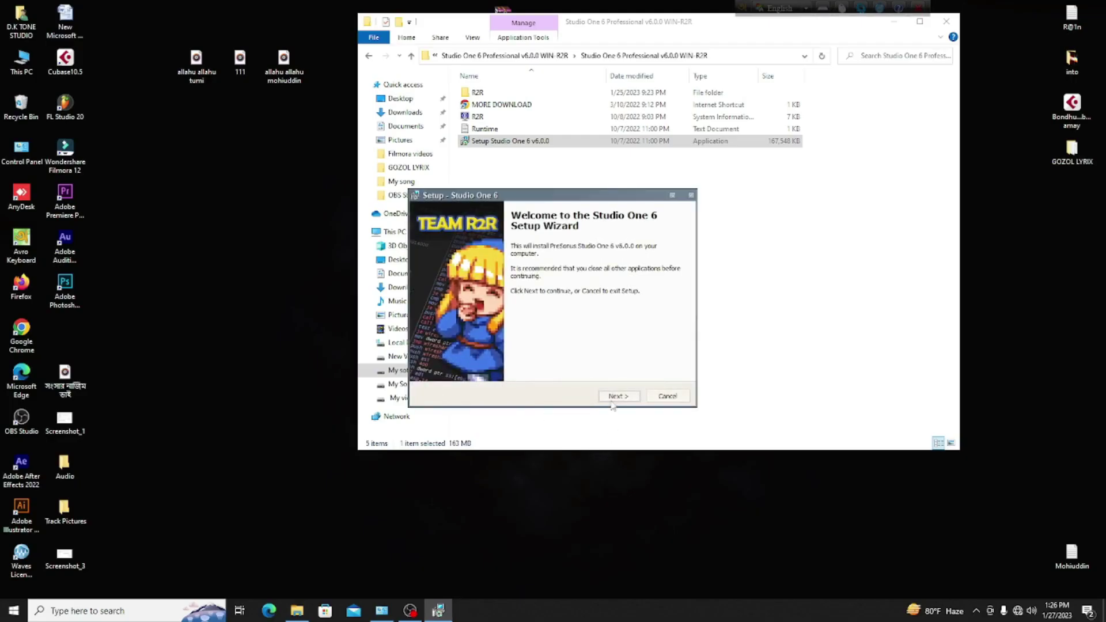
{"action": "left_click", "coordinate": [615, 397]}
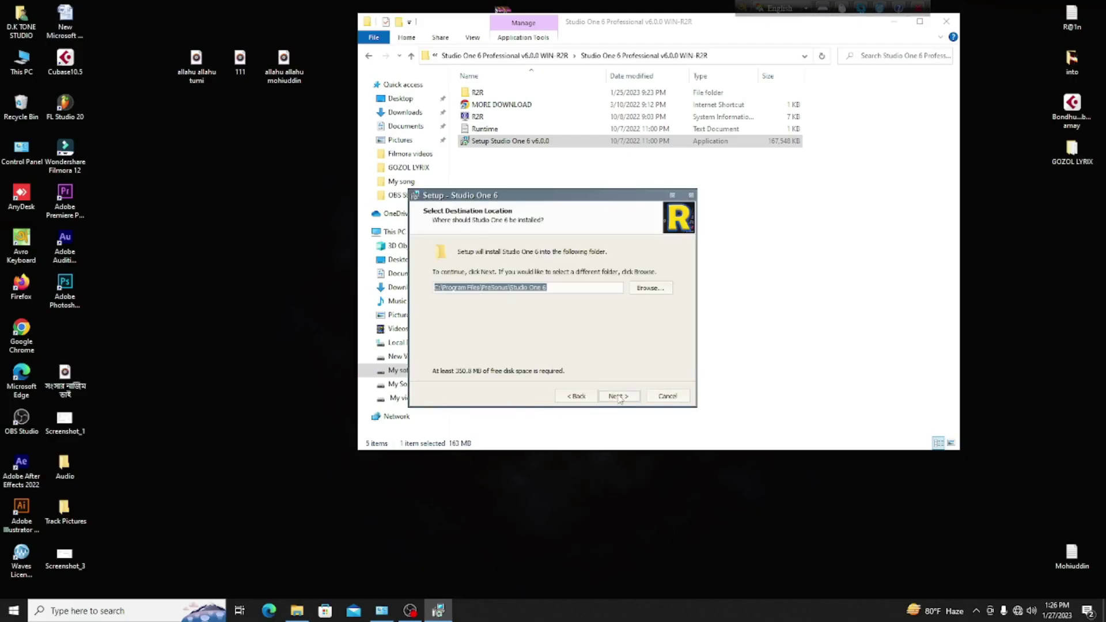
{"action": "left_click", "coordinate": [616, 397]}
{"action": "left_click", "coordinate": [619, 396]}
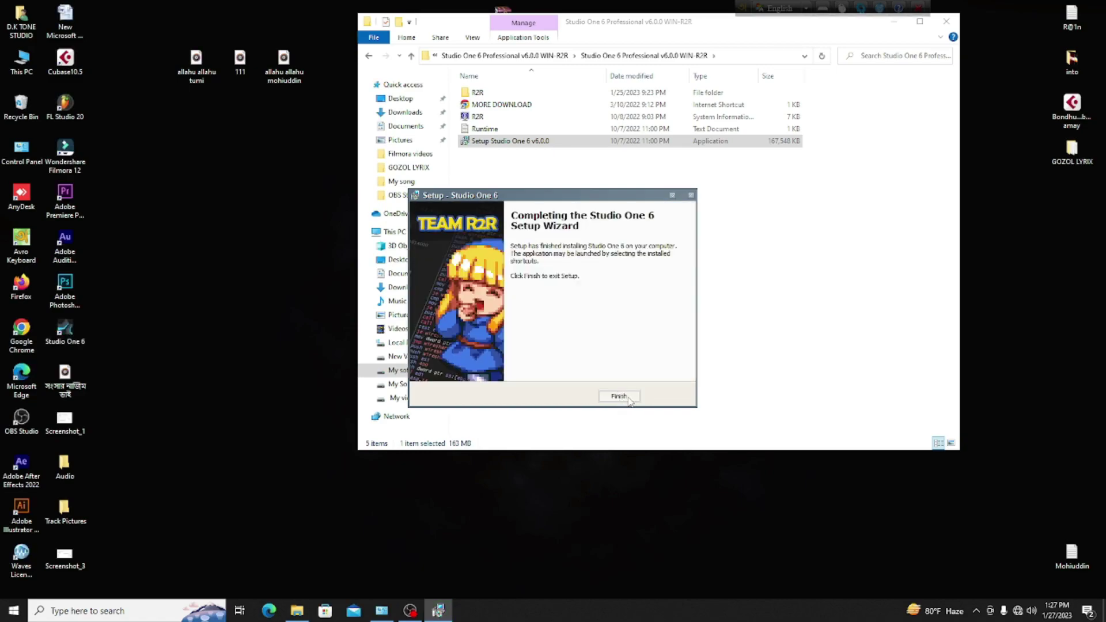
{"action": "left_click", "coordinate": [627, 398]}
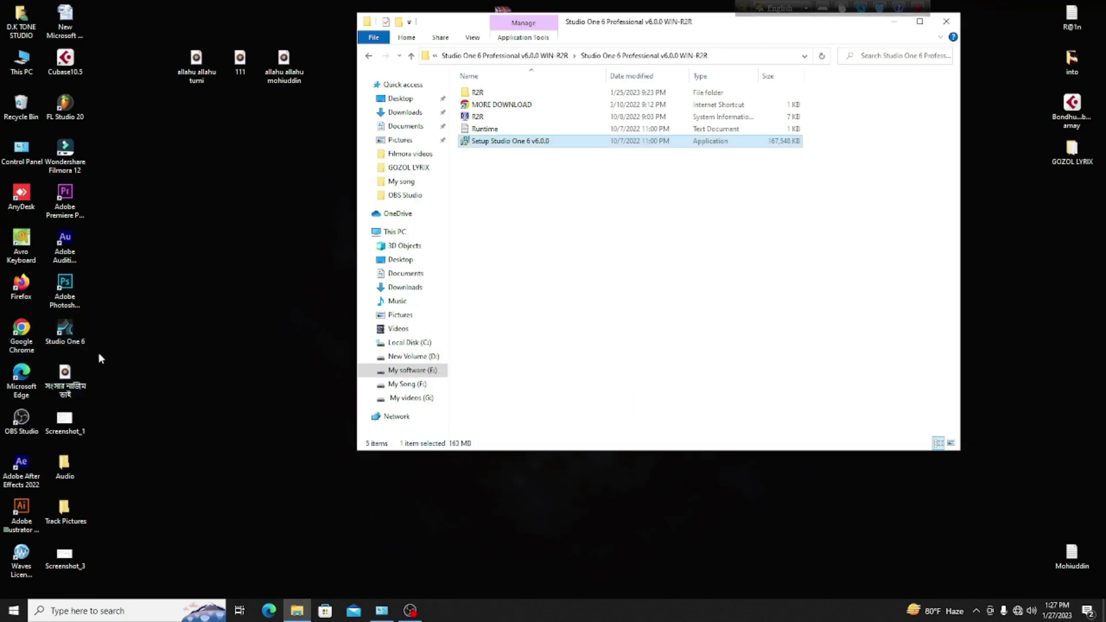
Launch Studio One 6 from the desktop
{"action": "left_click", "coordinate": [76, 330]}
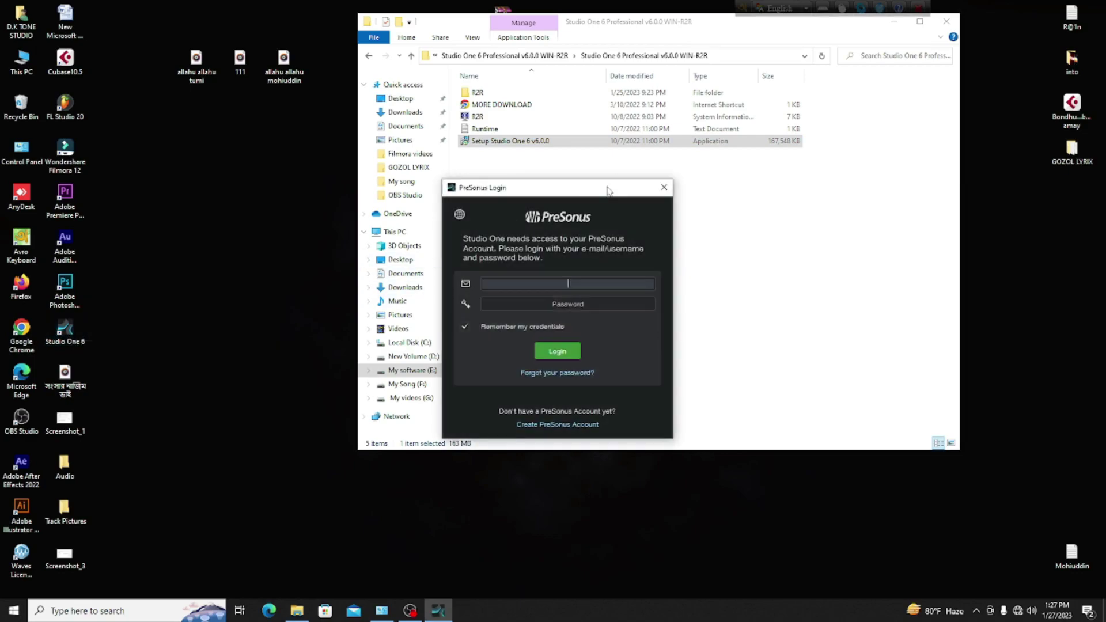
Dismiss the PreSonus login and copy the activation code from Studio One's offline activation page
{"action": "left_click_drag", "start_coordinate": [607, 190], "coordinate": [281, 192]}
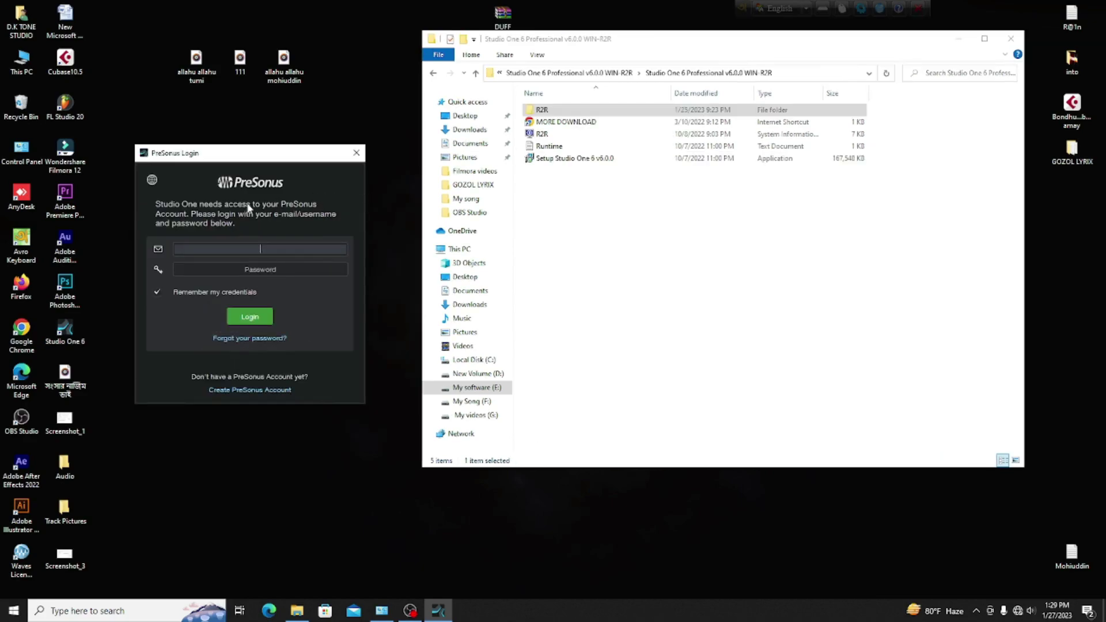
{"action": "left_click", "coordinate": [356, 153]}
{"action": "left_click_drag", "start_coordinate": [568, 171], "coordinate": [259, 125]}
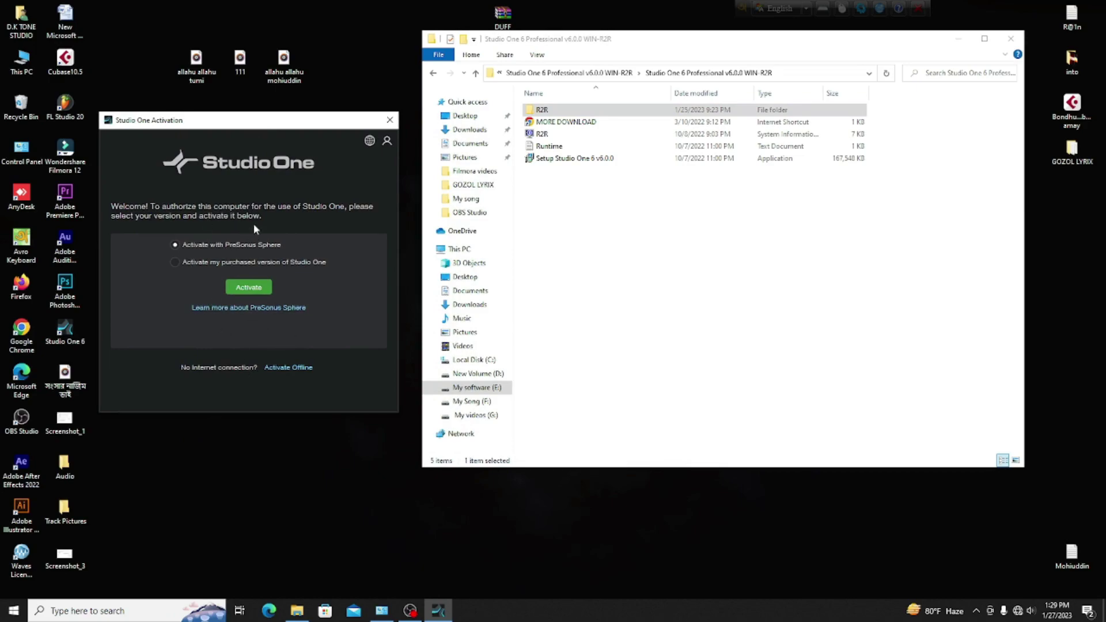
{"action": "left_click", "coordinate": [304, 369]}
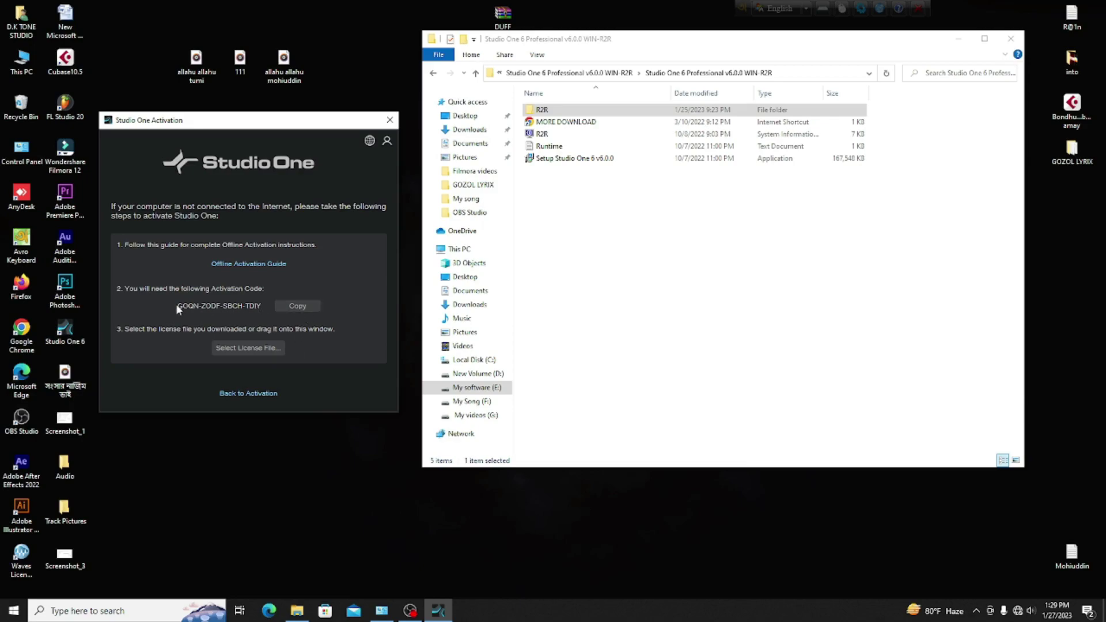
{"action": "left_click", "coordinate": [295, 306]}
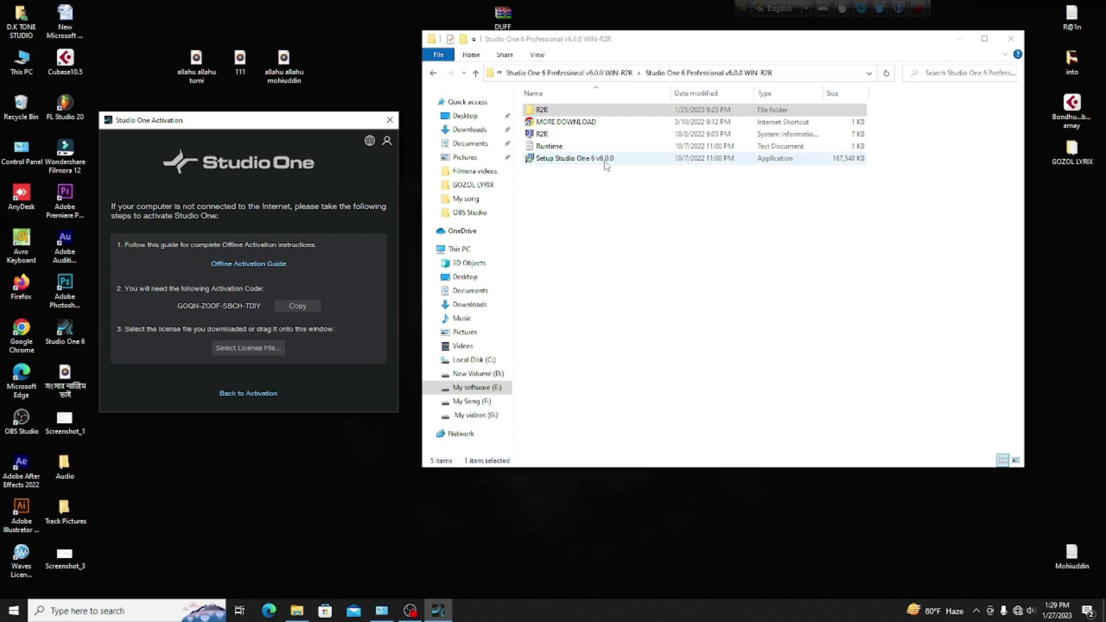
Run StudioOne_Keygen from the R2R subfolder as administrator
{"action": "double_click", "coordinate": [557, 115]}
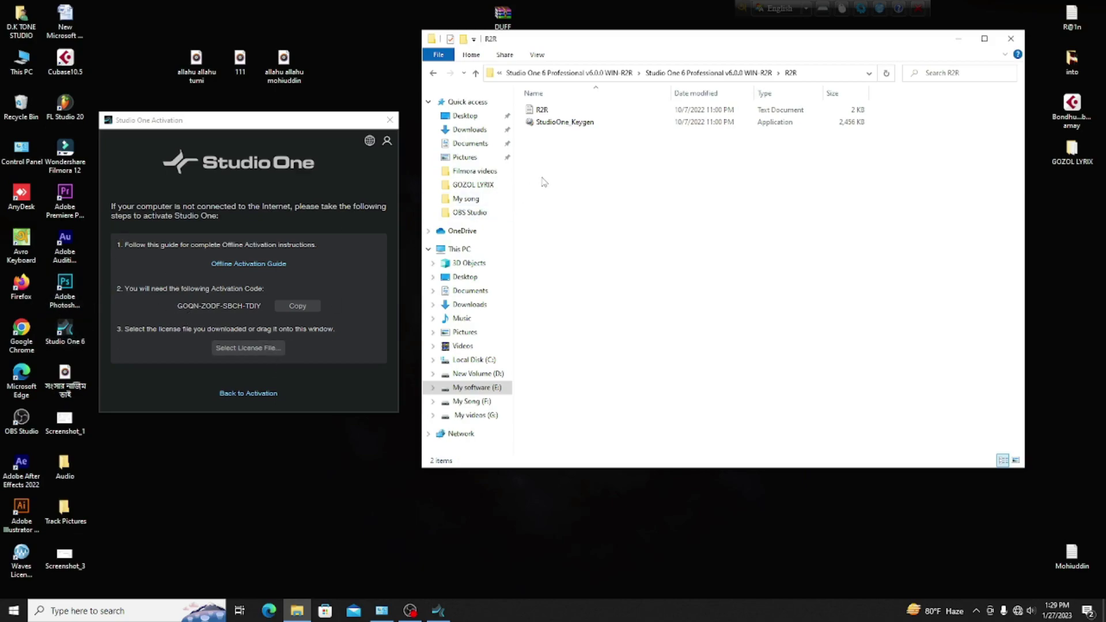
{"action": "left_click", "coordinate": [562, 129]}
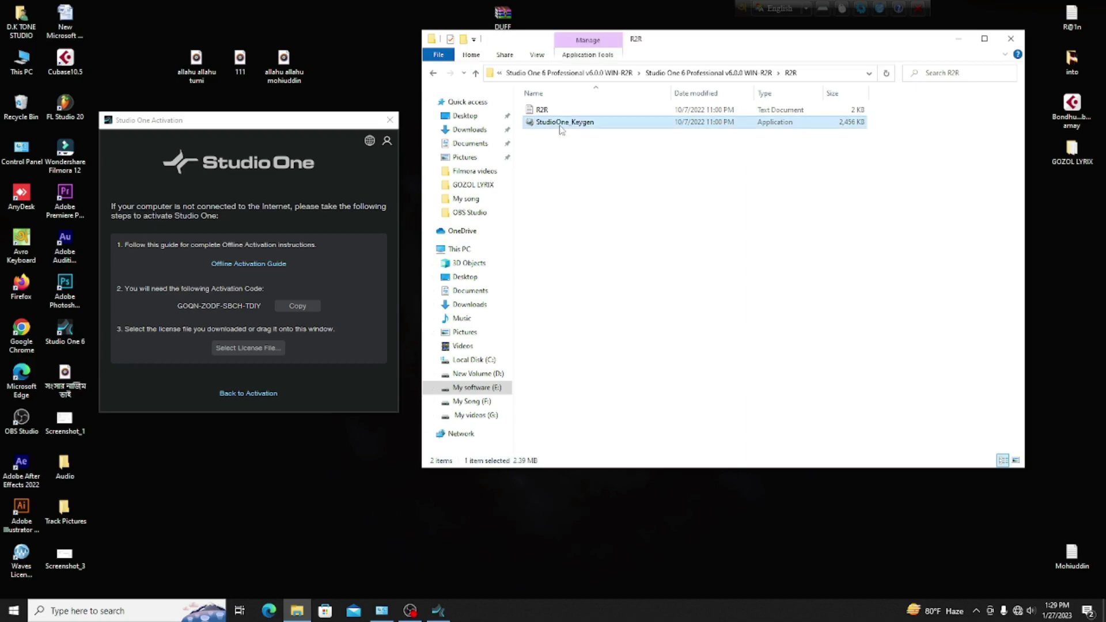
{"action": "right_click", "coordinate": [560, 121]}
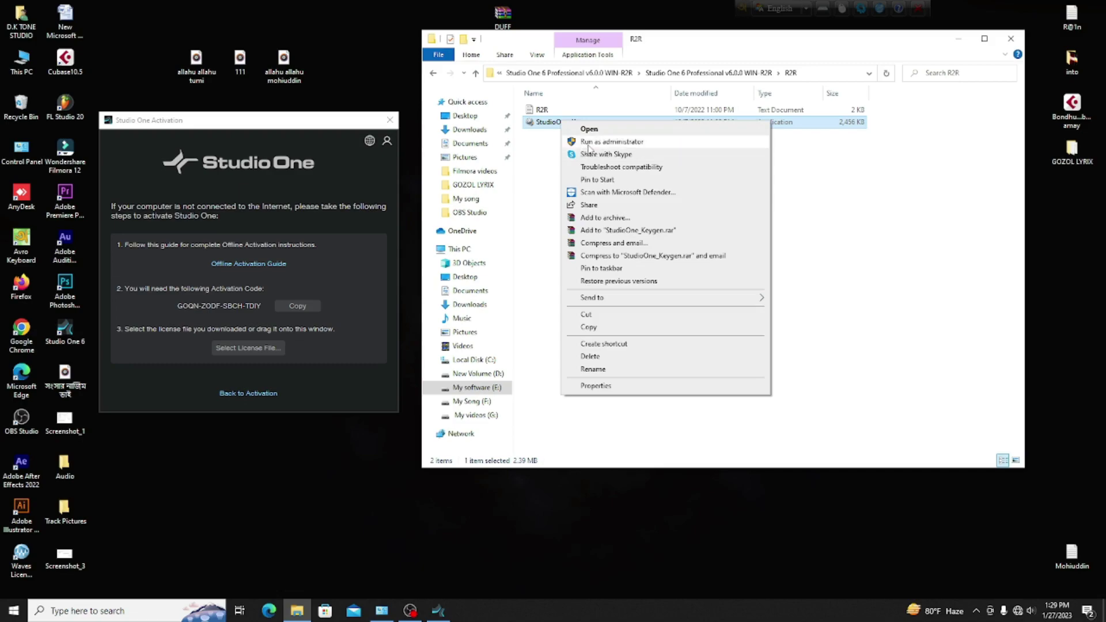
{"action": "left_click", "coordinate": [605, 144]}
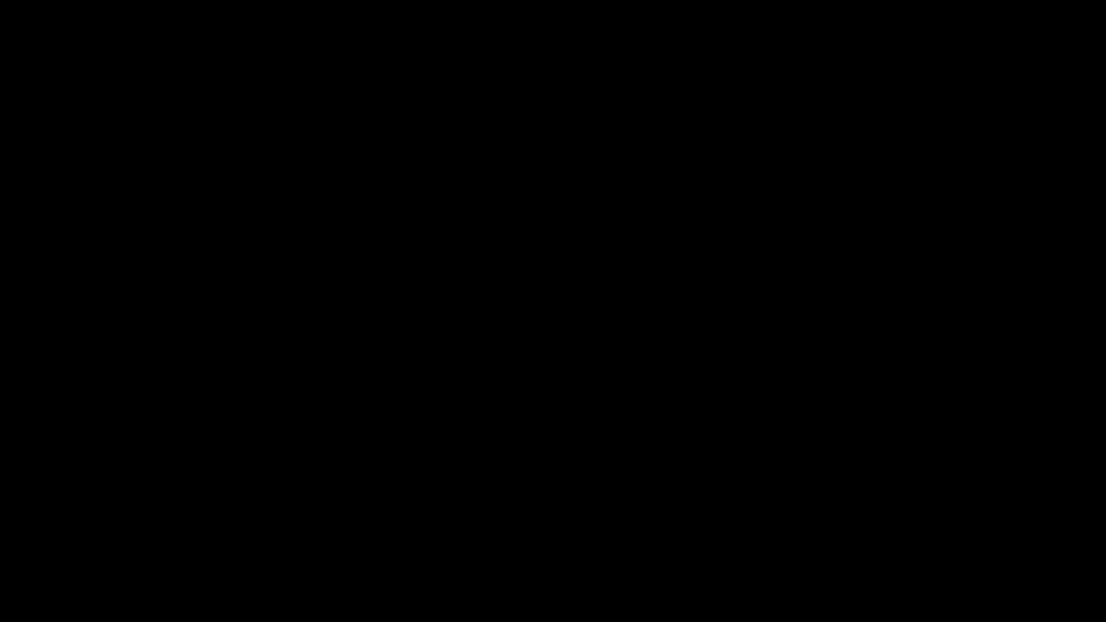
{"action": "left_click", "coordinate": [563, 225]}
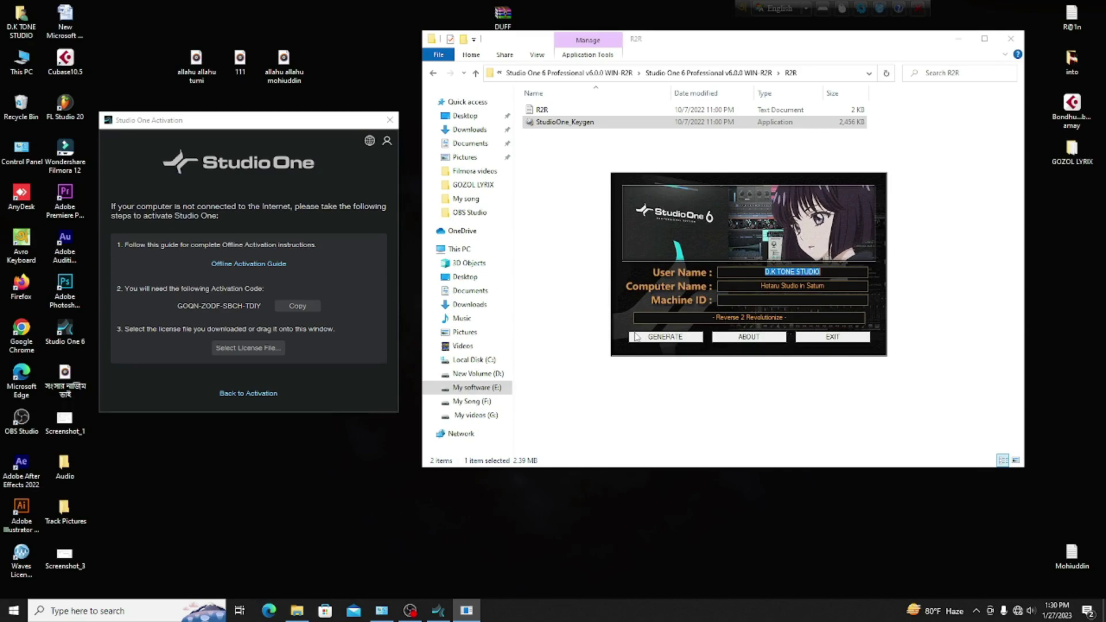
Copy the activation code from the Studio One Activation window again and paste it as the keygen's Machine ID
{"action": "left_click", "coordinate": [298, 306]}
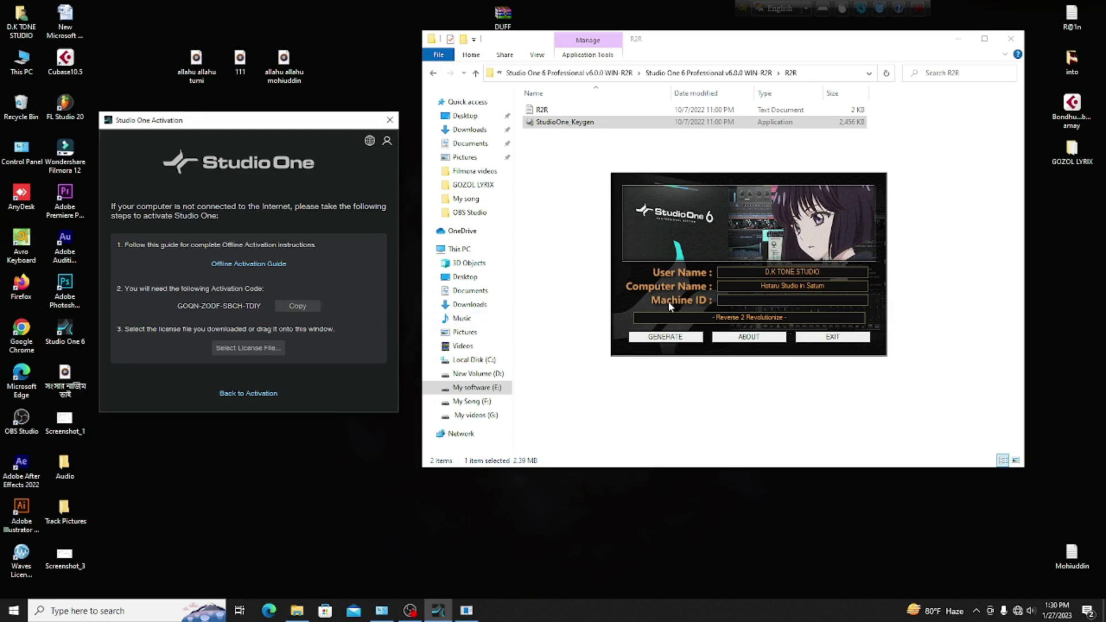
{"action": "left_click", "coordinate": [740, 300]}
{"action": "right_click", "coordinate": [744, 300]}
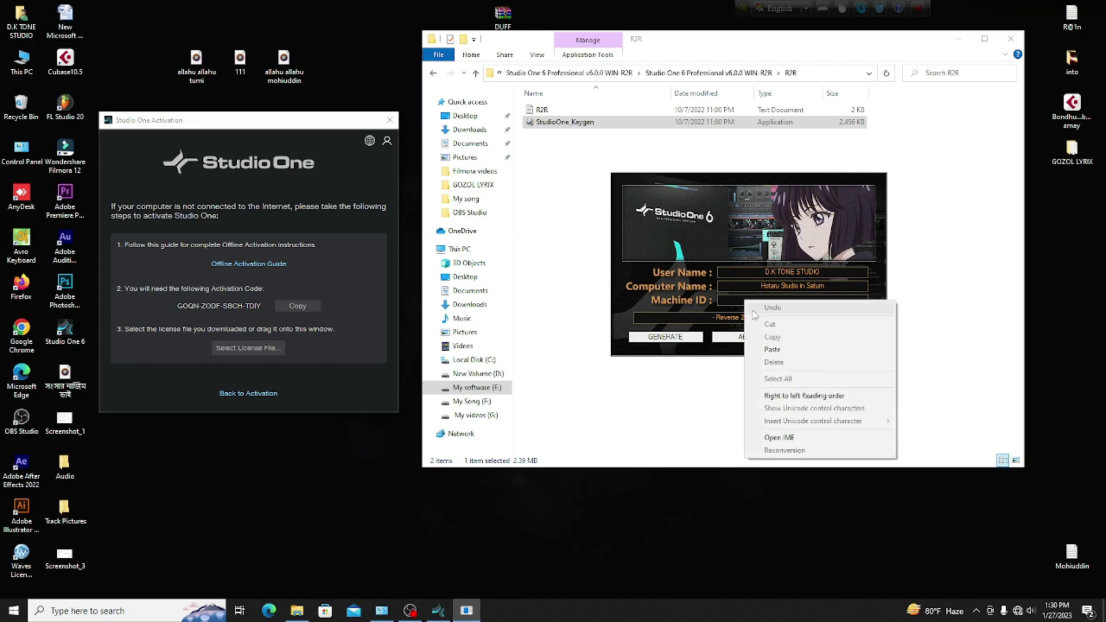
{"action": "left_click", "coordinate": [771, 349]}
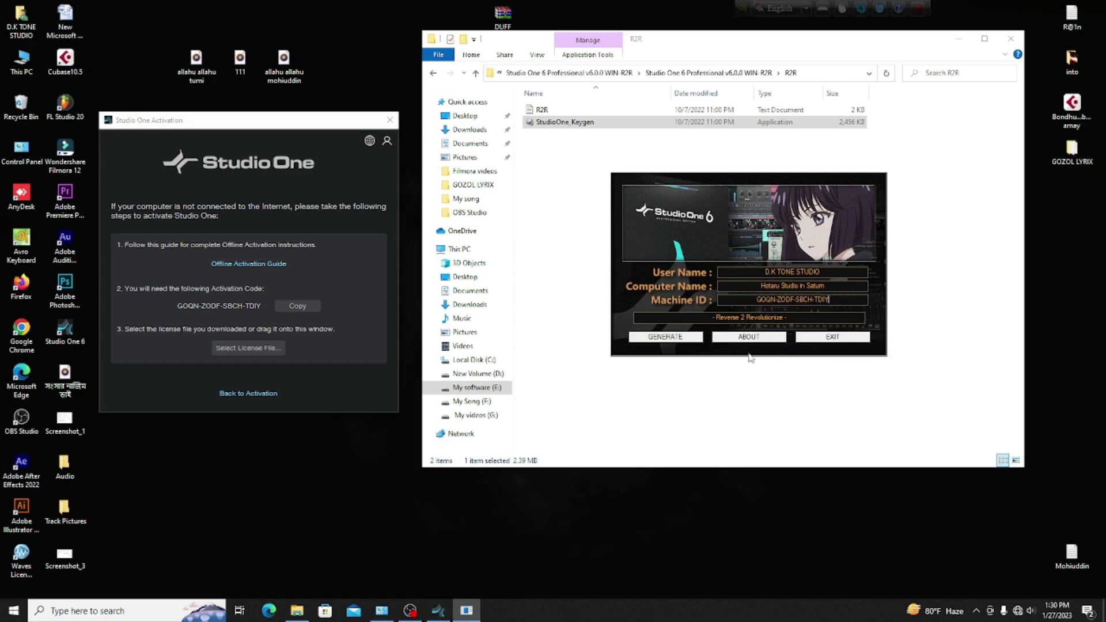
Generate the license files into the Documents folder and exit the keygen
{"action": "left_click", "coordinate": [677, 339]}
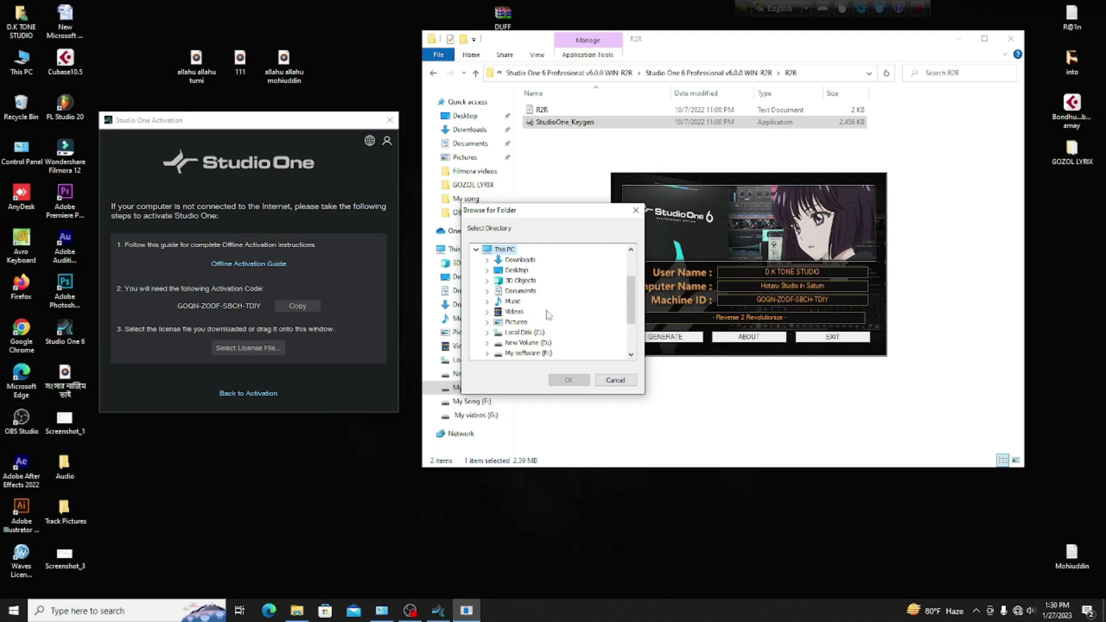
{"action": "scroll", "coordinate": [548, 315], "scroll_direction": "down", "scroll_amount": 1}
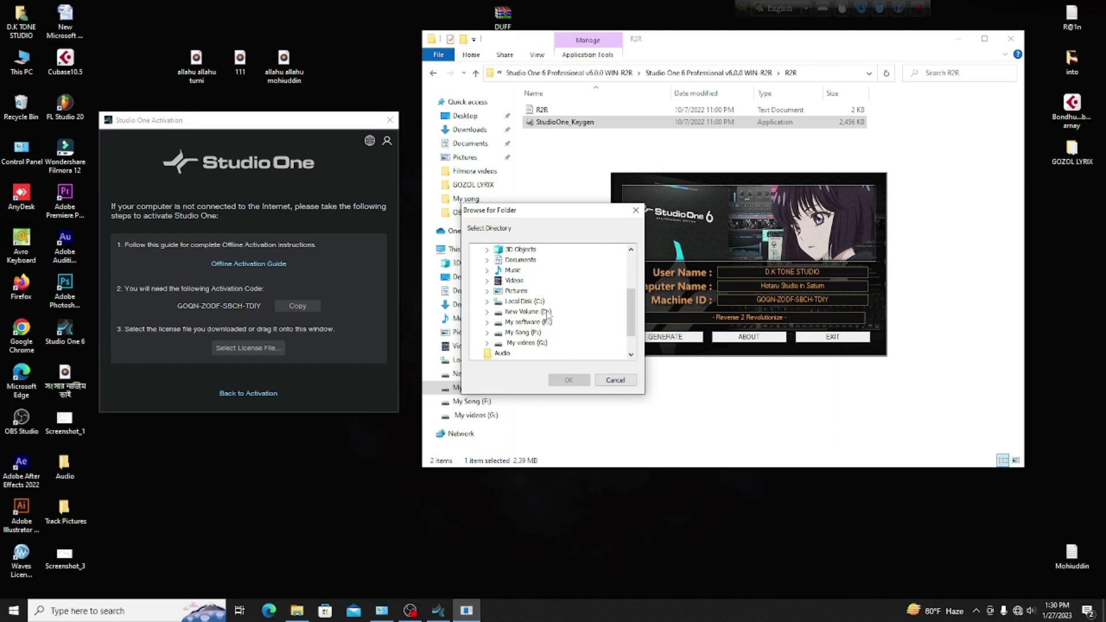
{"action": "scroll", "coordinate": [548, 315], "scroll_direction": "up", "scroll_amount": 2}
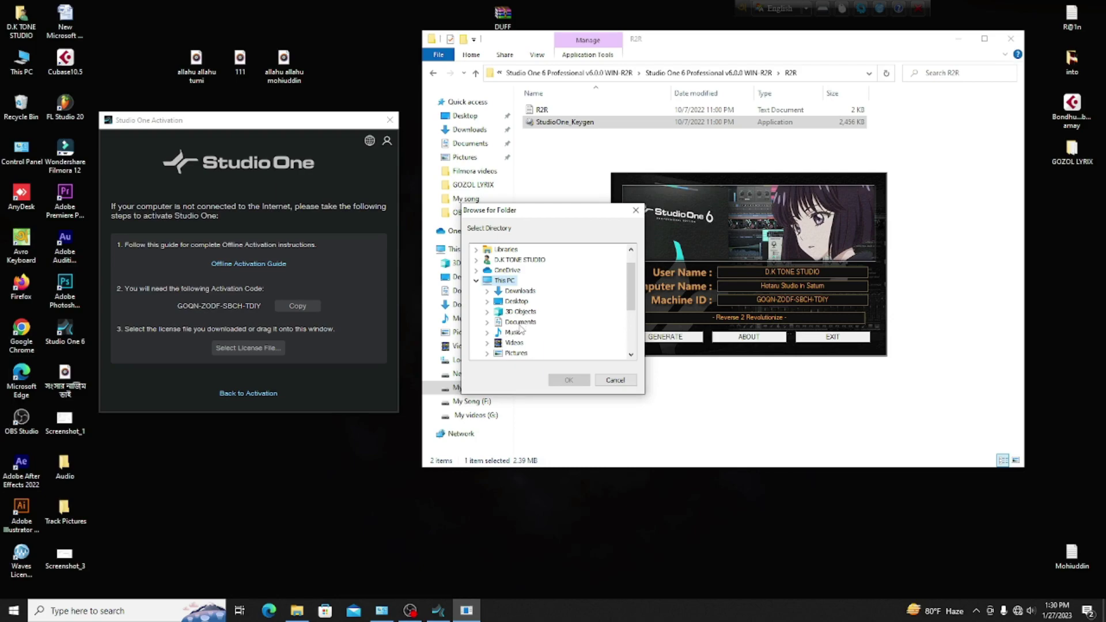
{"action": "left_click", "coordinate": [520, 326]}
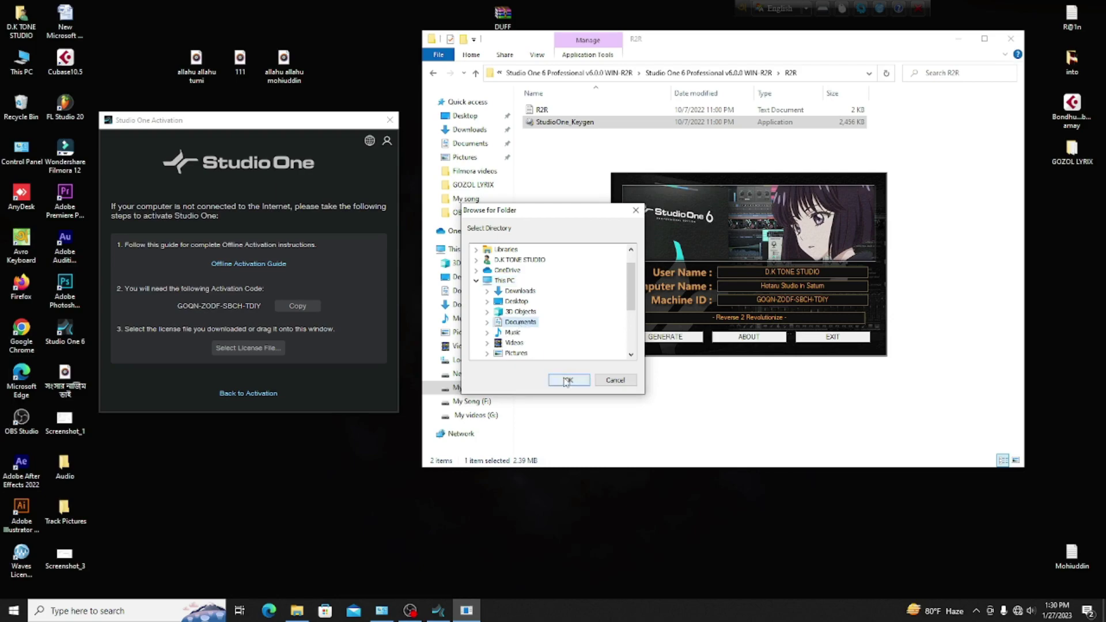
{"action": "left_click", "coordinate": [566, 381]}
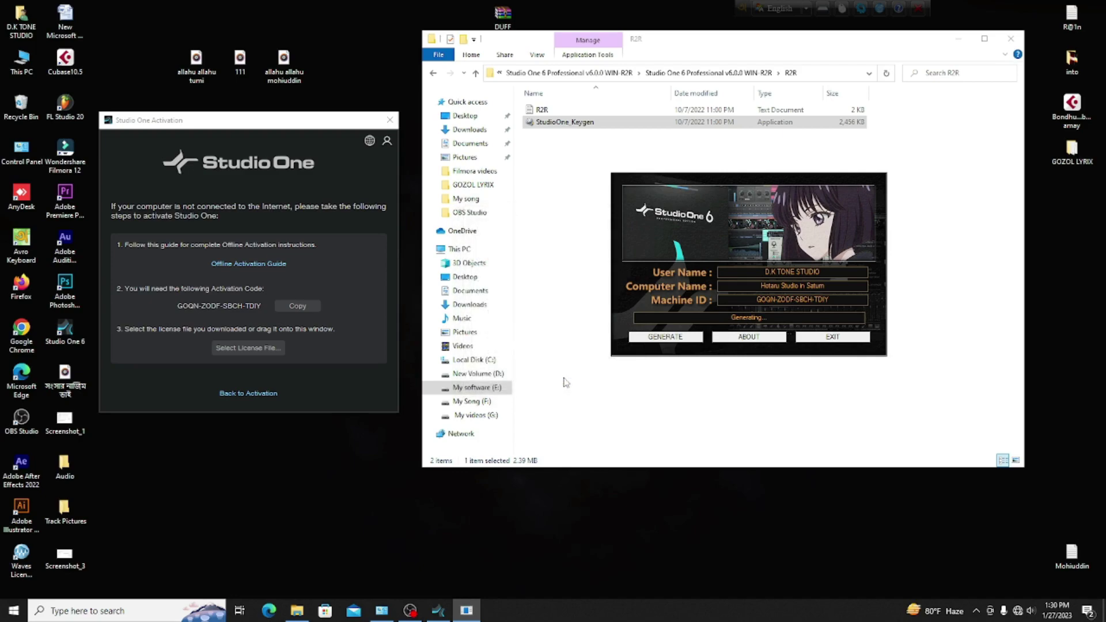
{"action": "left_click", "coordinate": [831, 337]}
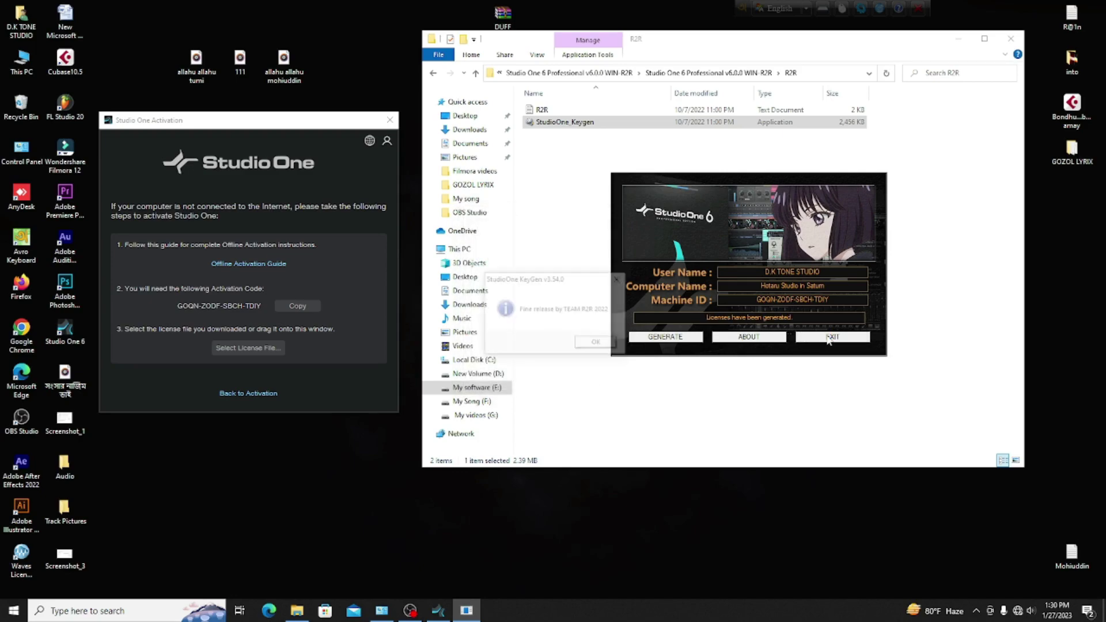
{"action": "left_click", "coordinate": [597, 344]}
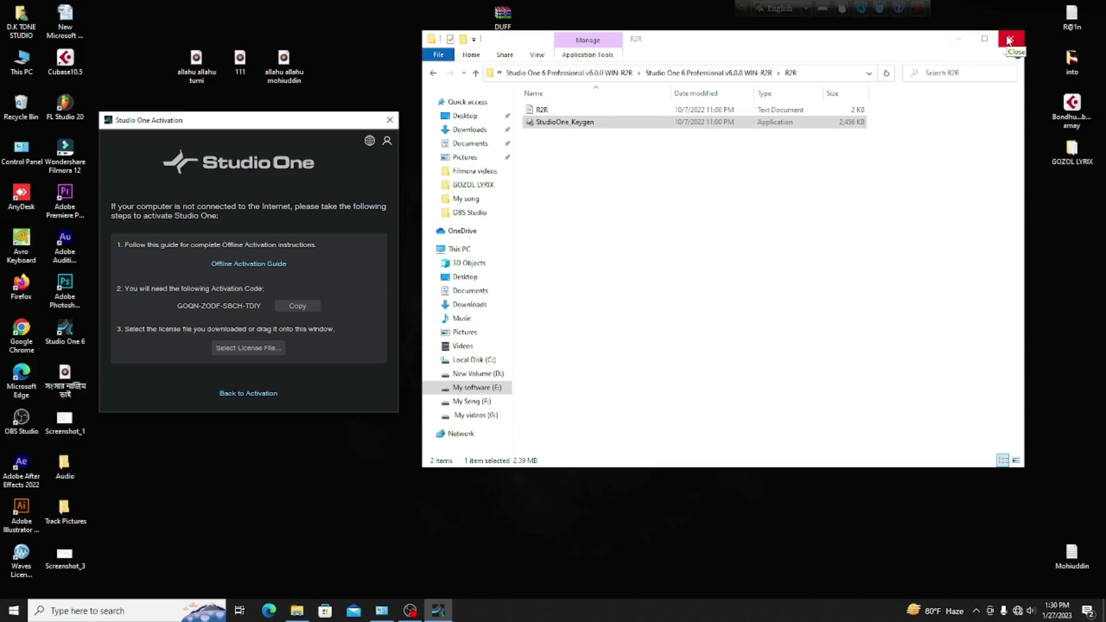
Close the Studio One Activation window and return to the Studio One 6 Professional v6.0.0 WIN-R2R folder
{"action": "left_click", "coordinate": [390, 121]}
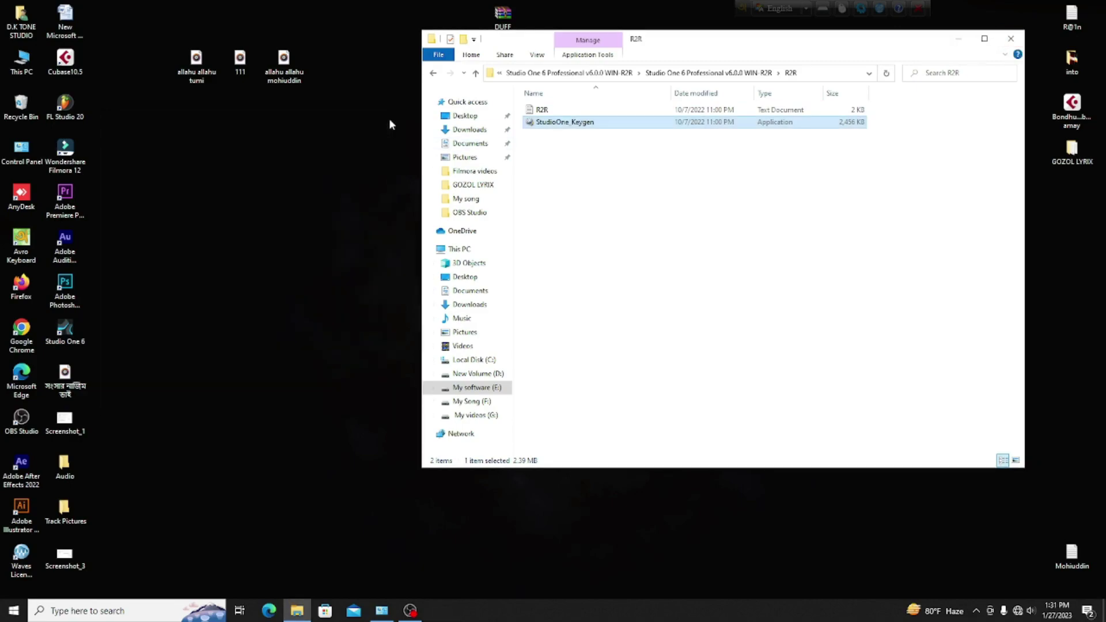
{"action": "left_click", "coordinate": [1015, 40]}
{"action": "left_click", "coordinate": [476, 72]}
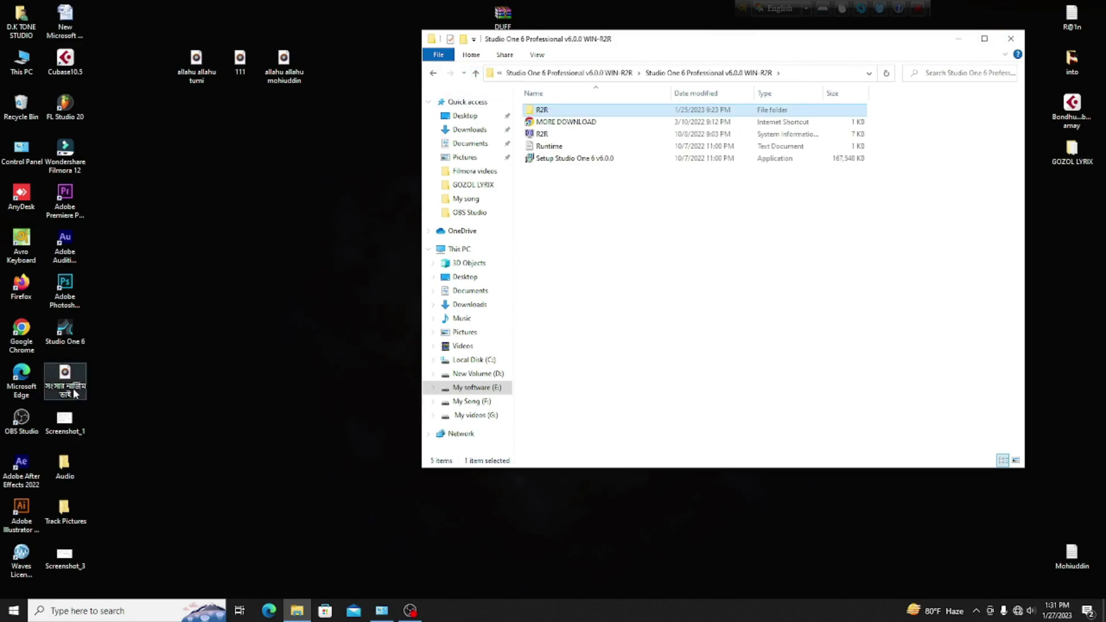
Relaunch Studio One 6 from the desktop, bypassing the PreSonus login to reach the offline activation page
{"action": "left_click", "coordinate": [75, 330]}
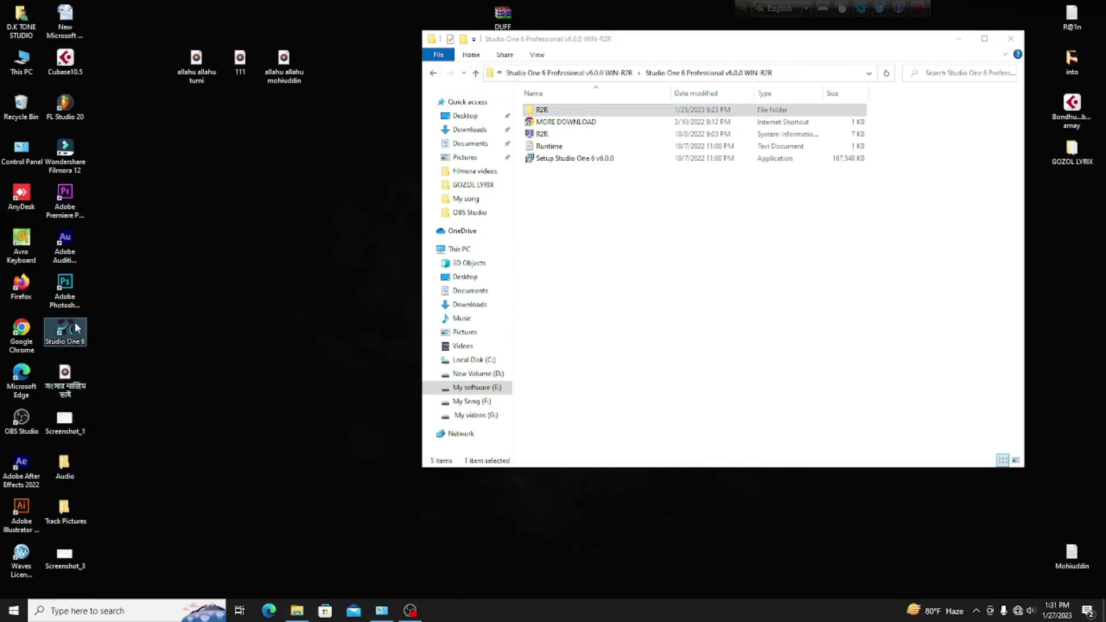
{"action": "double_click", "coordinate": [81, 324]}
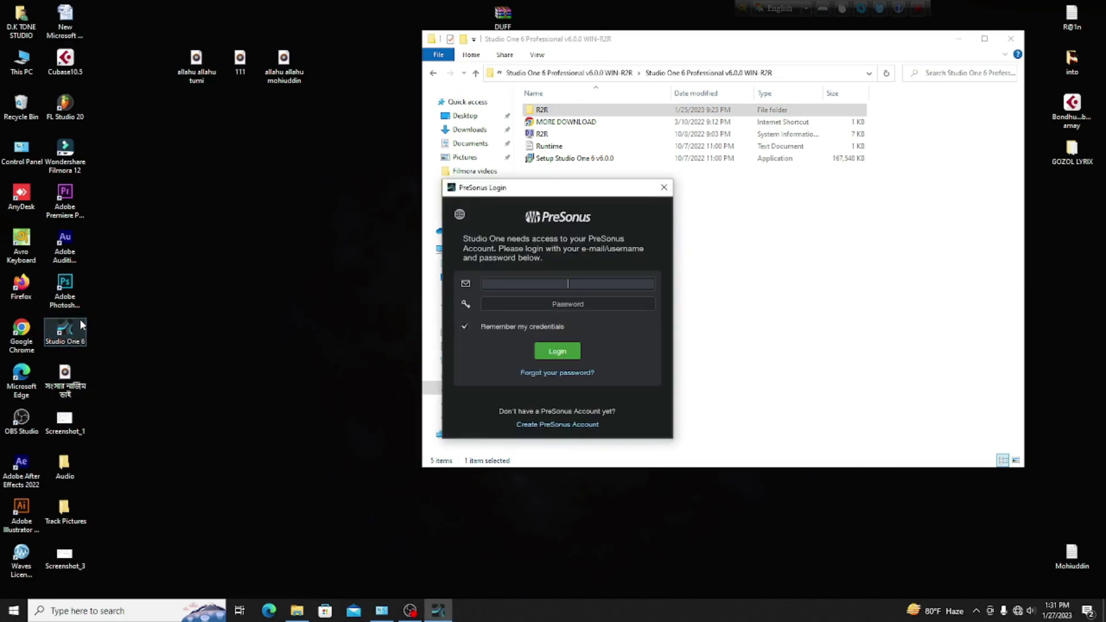
{"action": "left_click", "coordinate": [664, 188]}
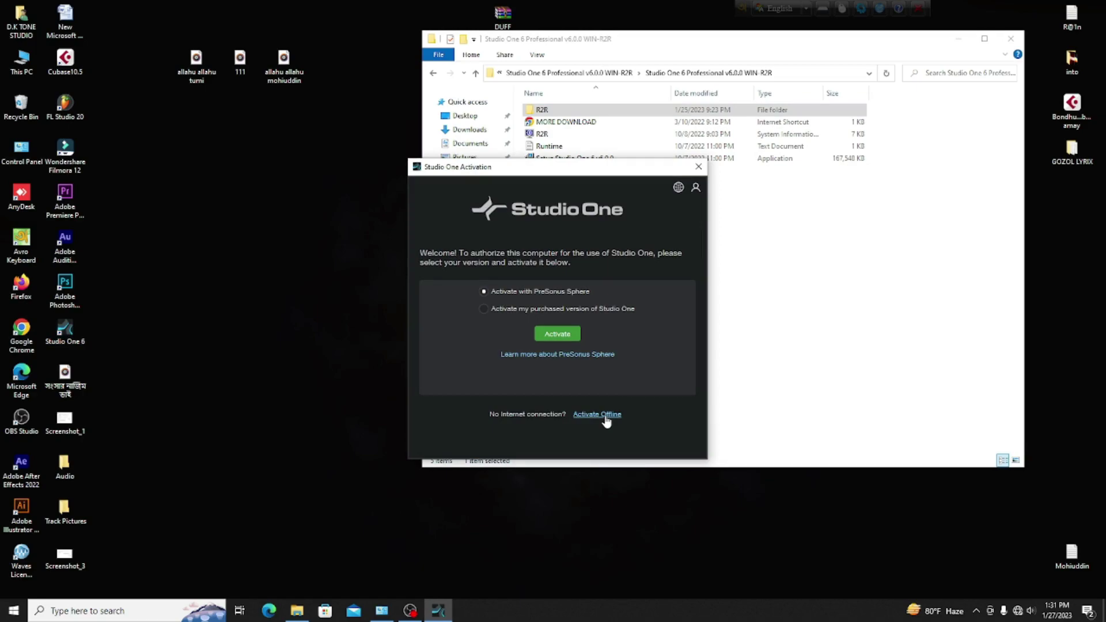
{"action": "left_click", "coordinate": [607, 416]}
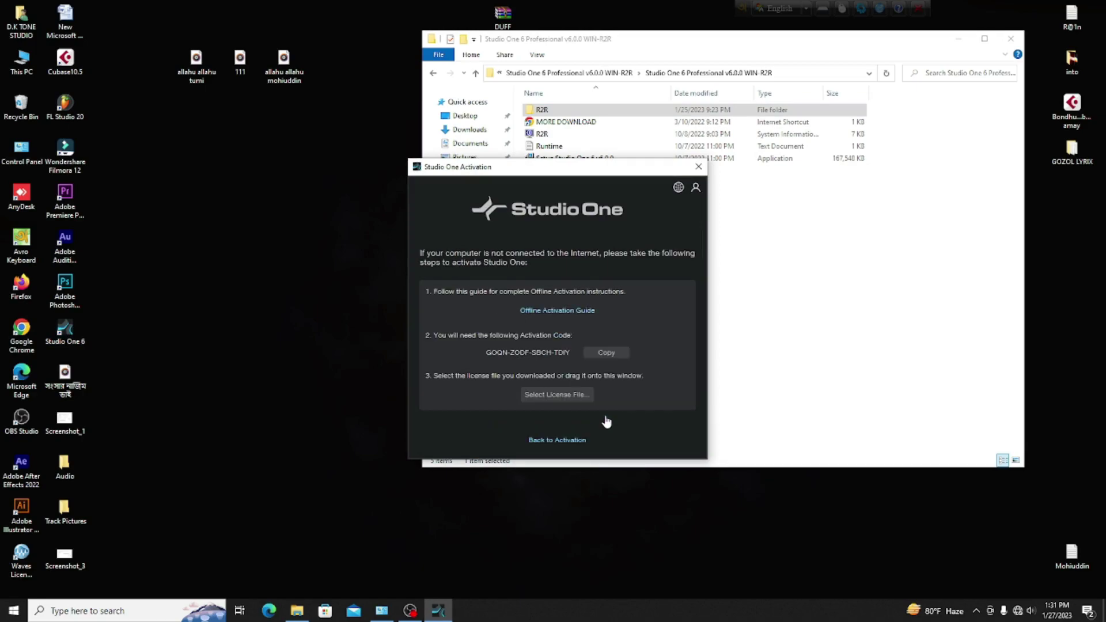
Load the studioapp6.pro license file from Documents to activate Studio One offline
{"action": "left_click", "coordinate": [565, 397]}
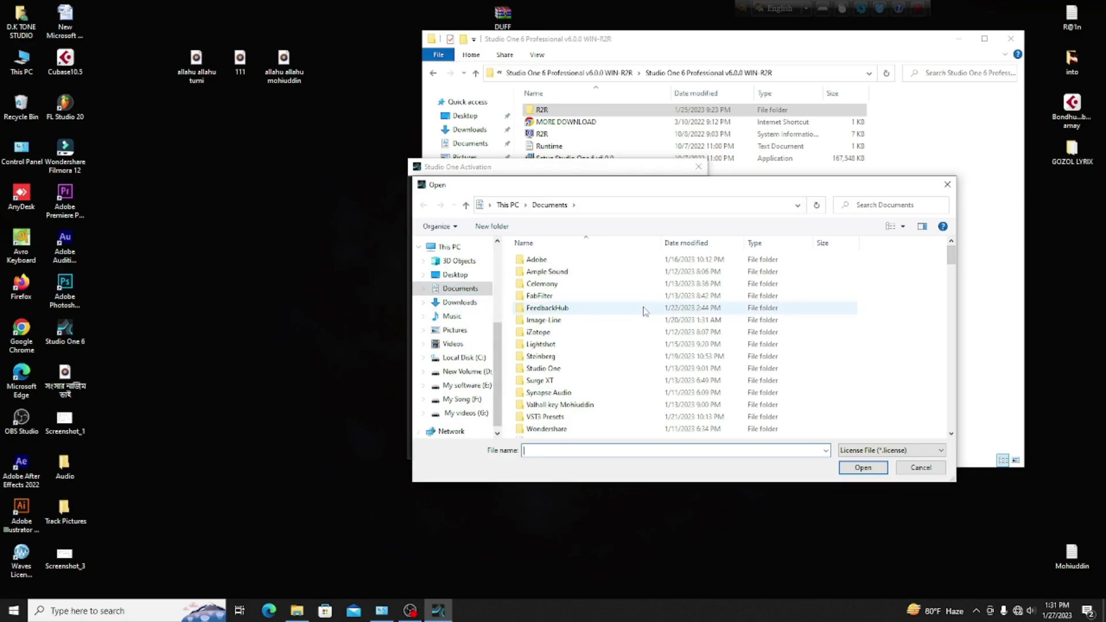
{"action": "scroll", "coordinate": [645, 314], "scroll_direction": "down", "scroll_amount": 10}
{"action": "scroll", "coordinate": [644, 340], "scroll_direction": "down", "scroll_amount": 20}
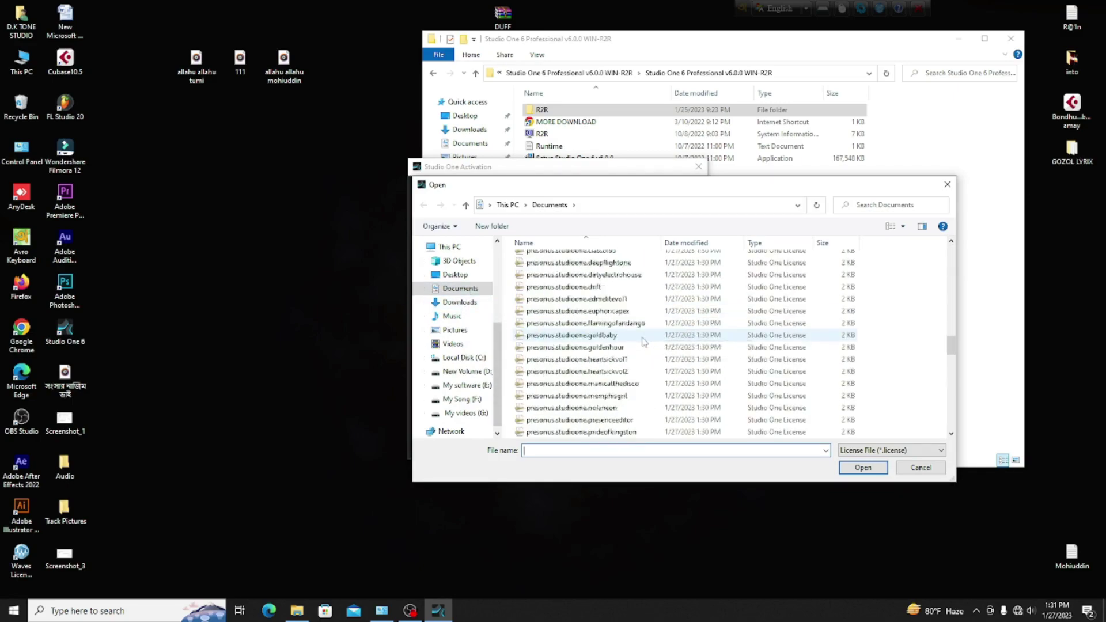
{"action": "scroll", "coordinate": [644, 344], "scroll_direction": "down", "scroll_amount": 8}
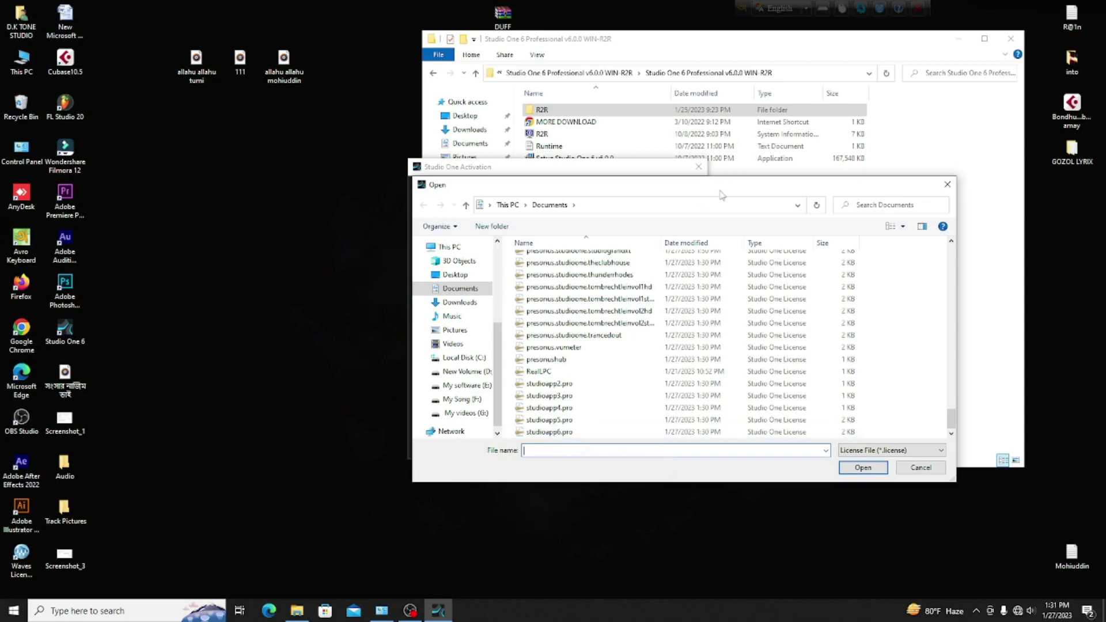
{"action": "left_click_drag", "start_coordinate": [721, 188], "coordinate": [442, 188]}
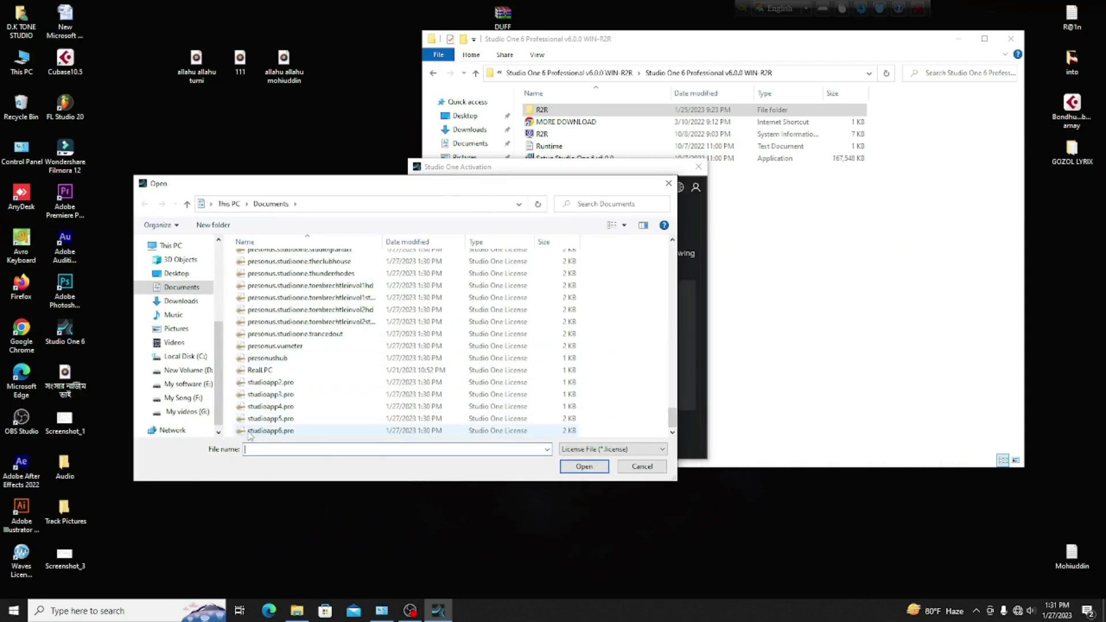
{"action": "left_click", "coordinate": [270, 430]}
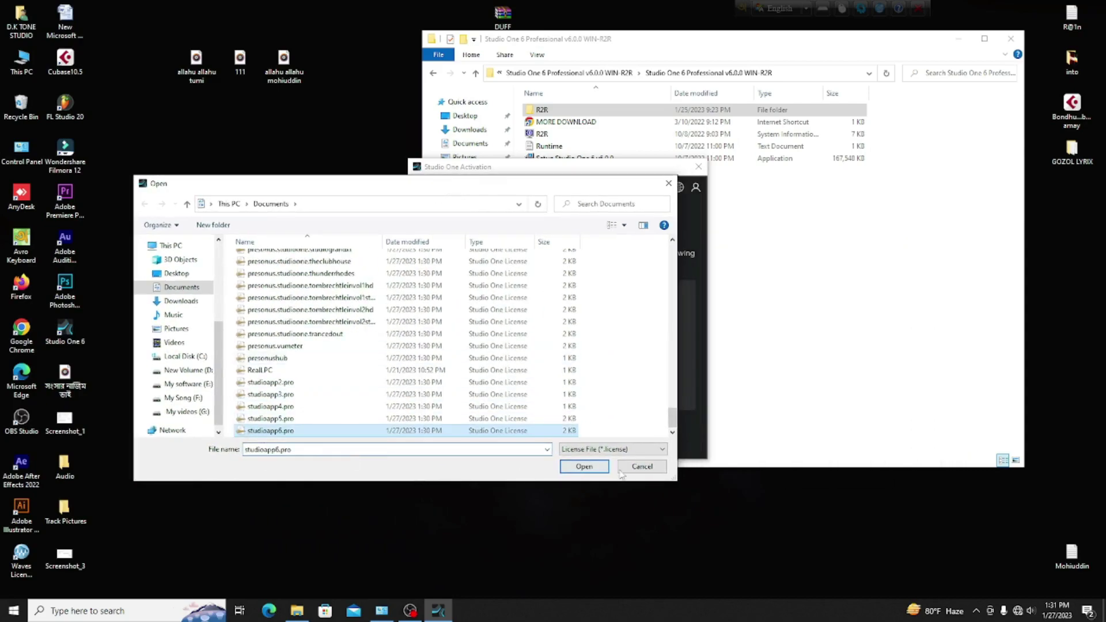
{"action": "left_click", "coordinate": [583, 467]}
{"action": "left_click", "coordinate": [645, 314]}
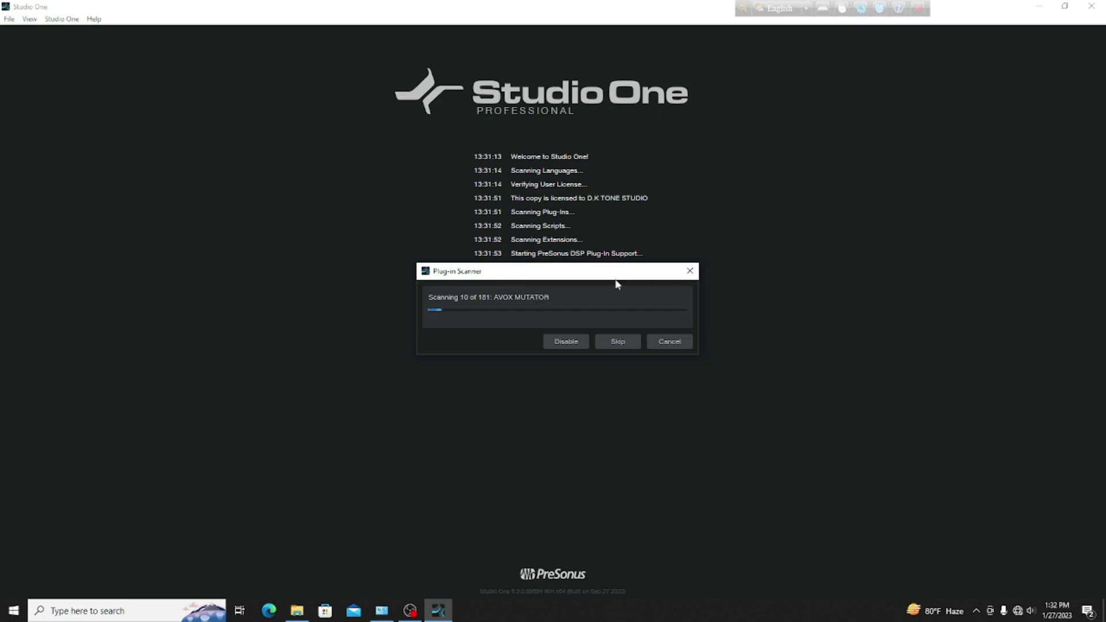
Skip the Waves license error during the plug-in scan and close the welcome tour at the Artist Profile page
{"action": "left_click_drag", "start_coordinate": [600, 279], "coordinate": [325, 226]}
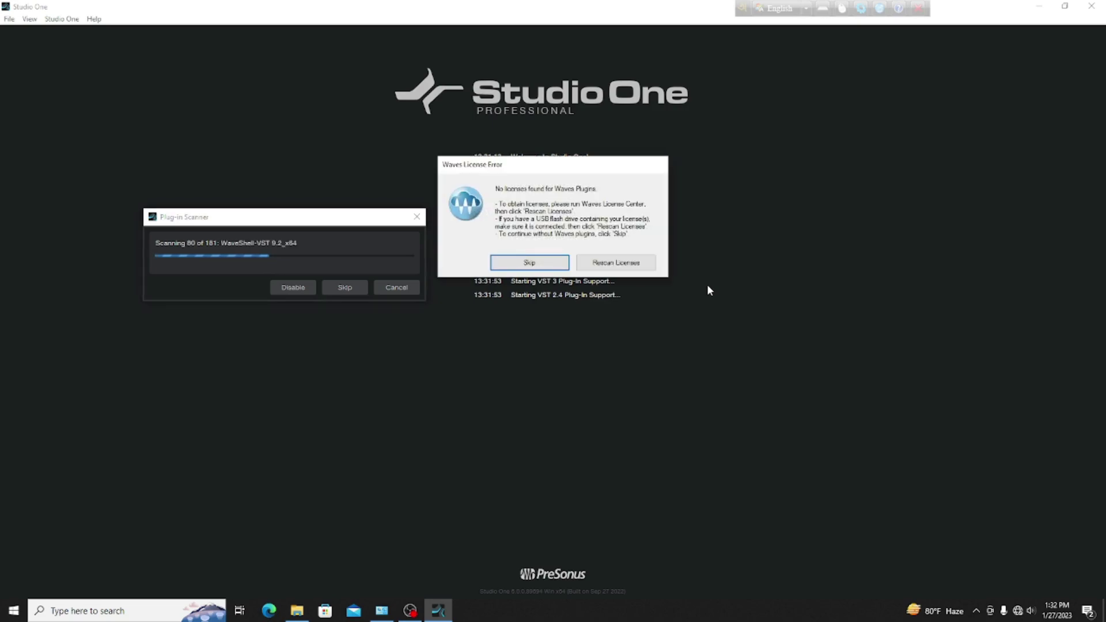
{"action": "left_click", "coordinate": [529, 263]}
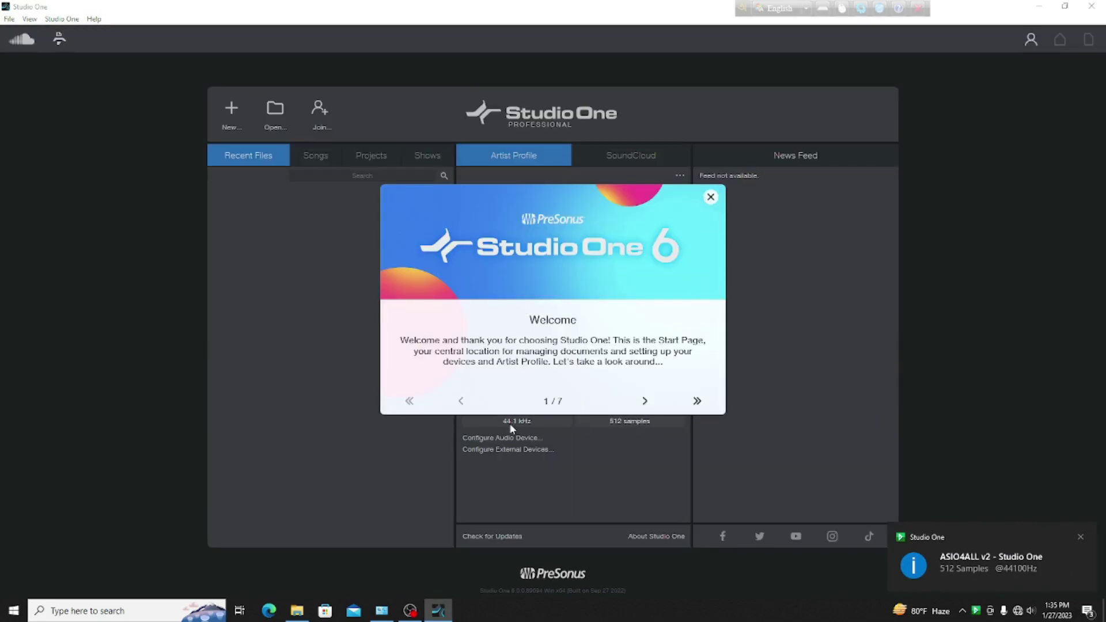
{"action": "left_click", "coordinate": [645, 402]}
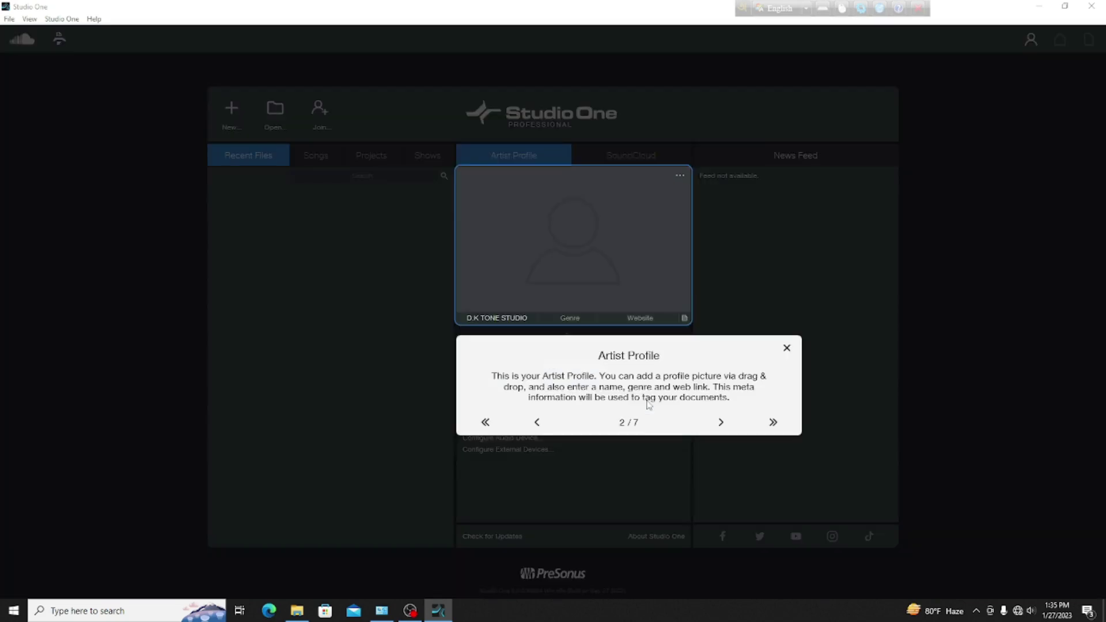
{"action": "left_click", "coordinate": [786, 347]}
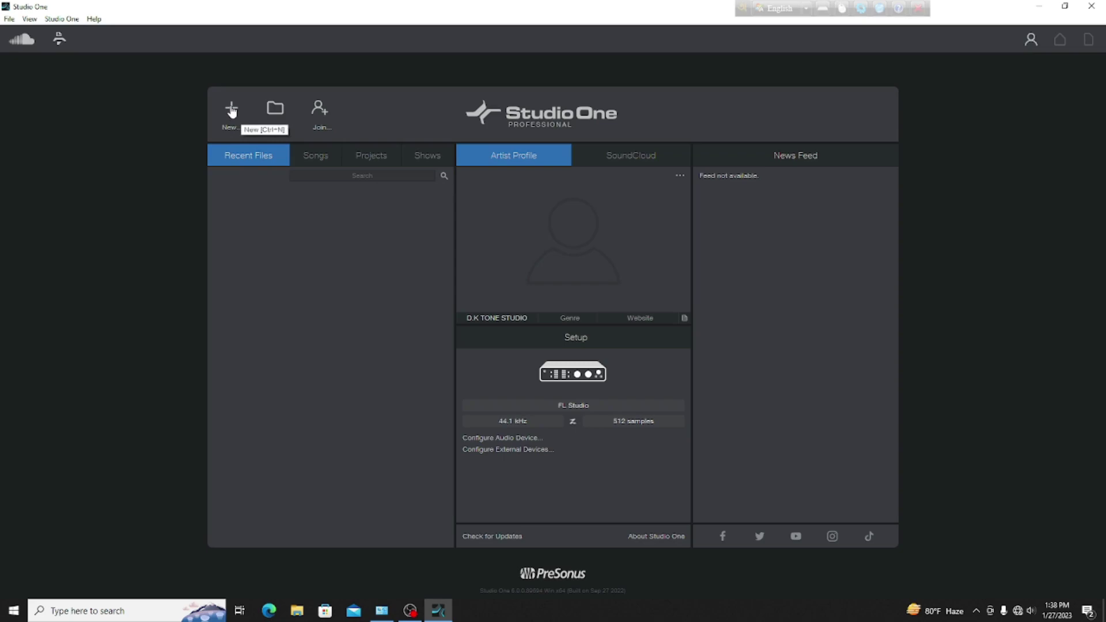
Start a new song from the Record and Mix template and name it mm
{"action": "left_click", "coordinate": [232, 110]}
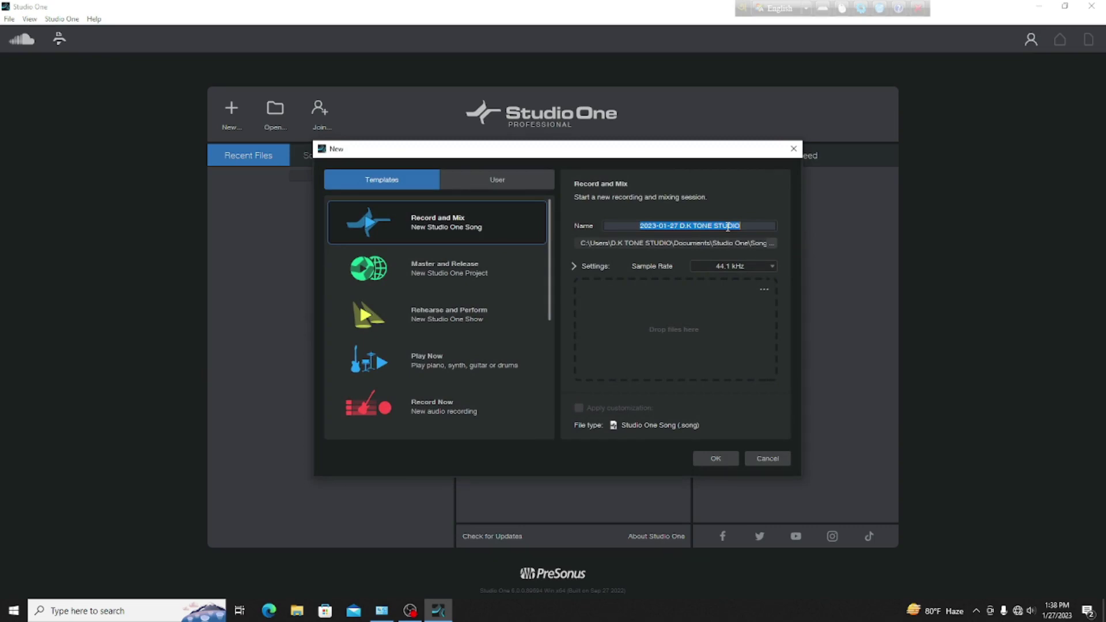
{"action": "key", "text": "BackSpace"}
{"action": "type", "text": "mm"}
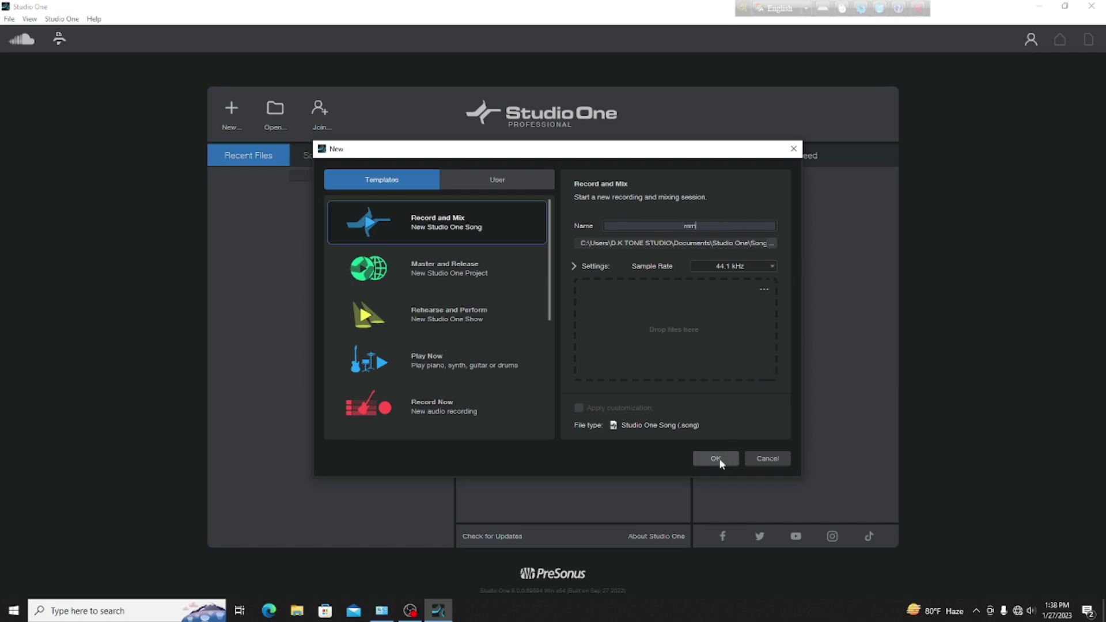
{"action": "key", "text": "Return"}
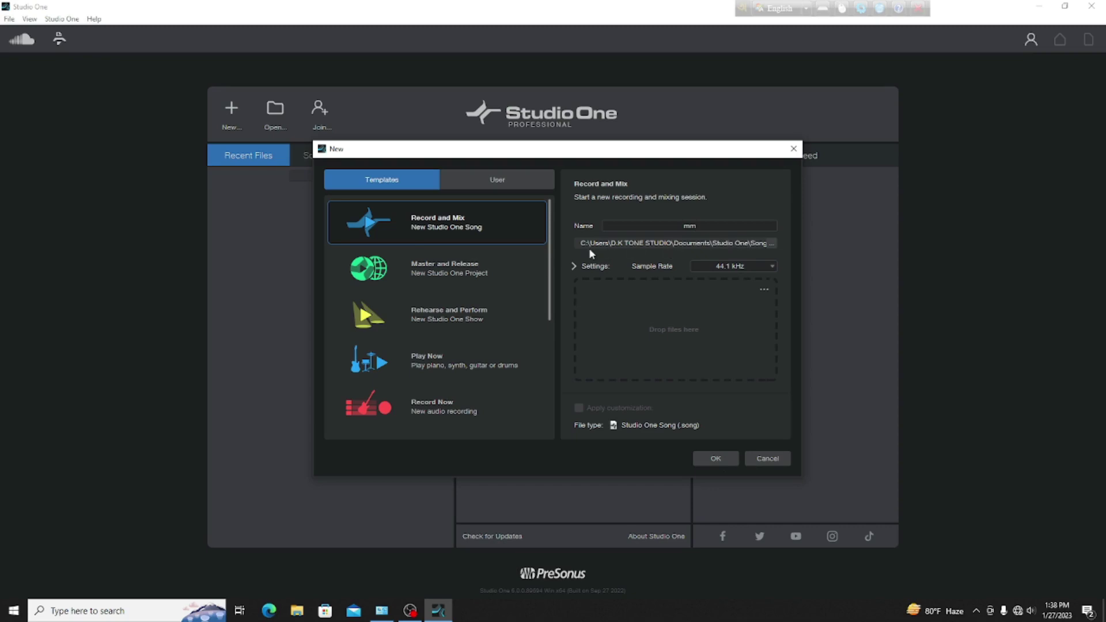
Create a folder named 111 on the Desktop and set it as the new song's save location
{"action": "left_click", "coordinate": [772, 243]}
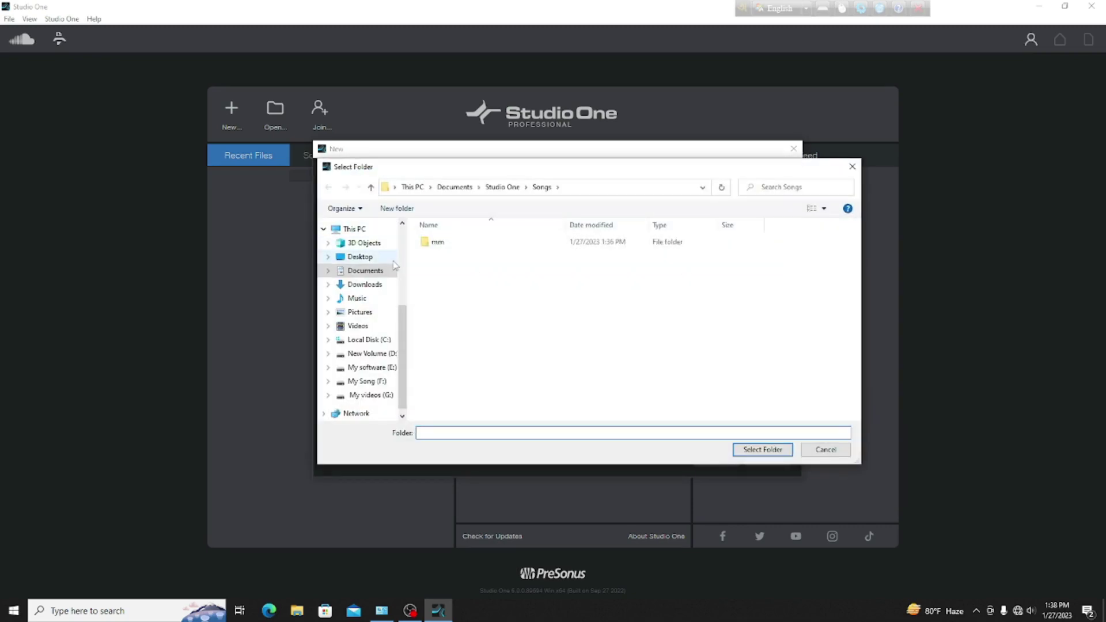
{"action": "left_click", "coordinate": [360, 257]}
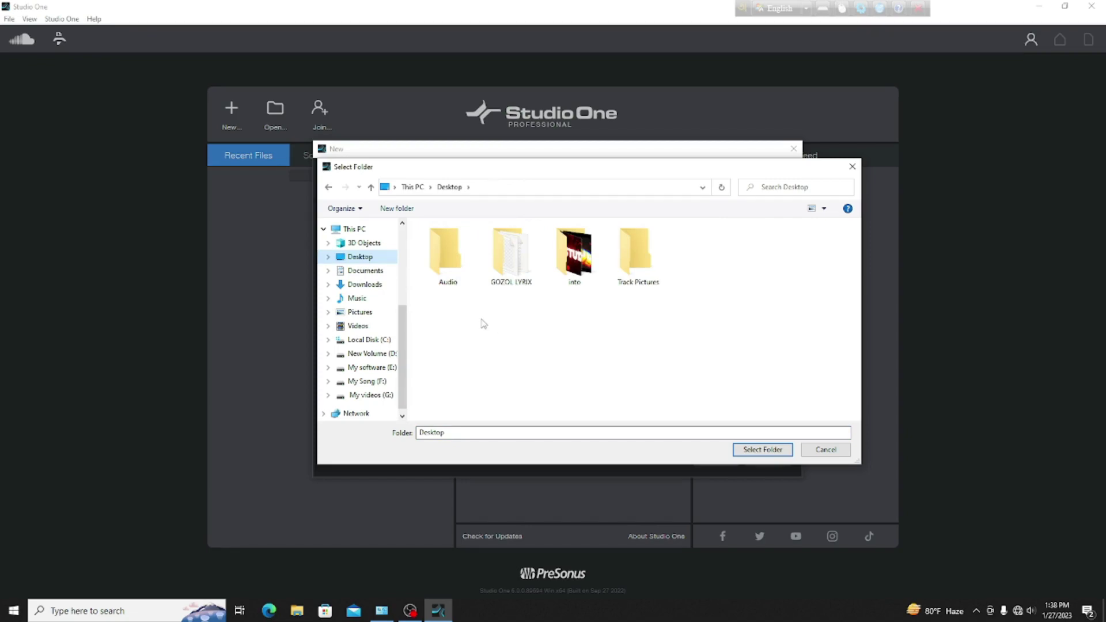
{"action": "left_click", "coordinate": [446, 256]}
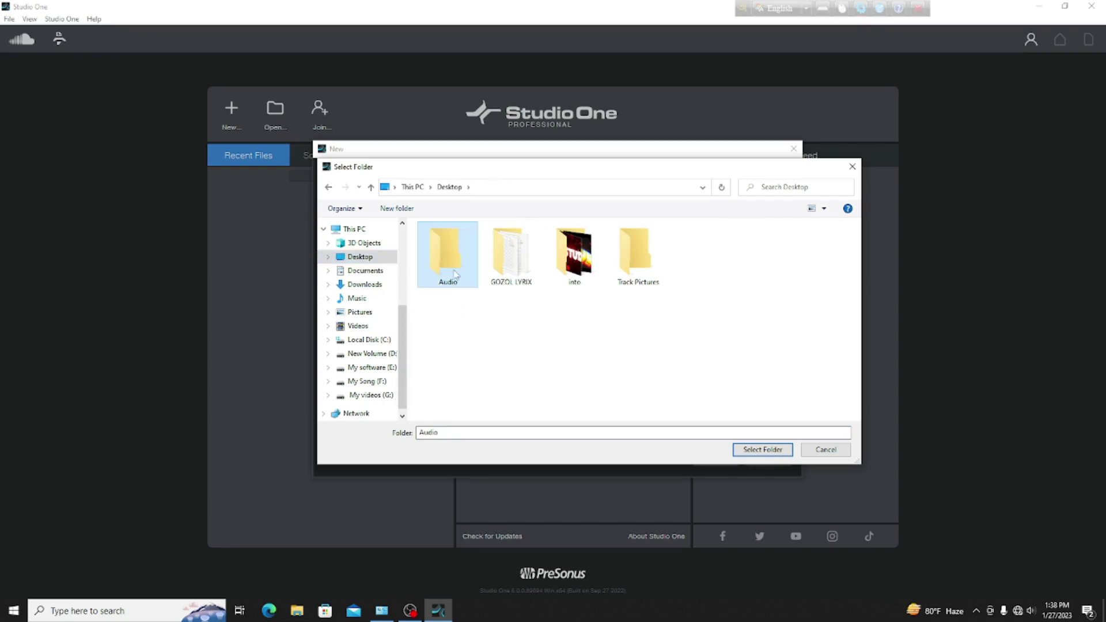
{"action": "right_click", "coordinate": [474, 354]}
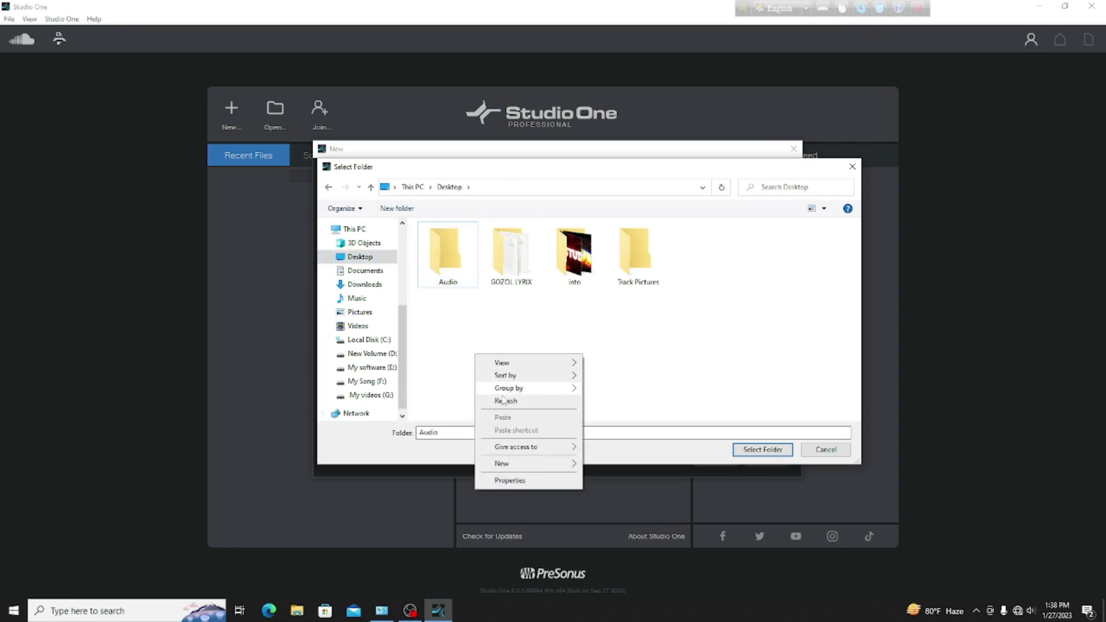
{"action": "left_click", "coordinate": [662, 351]}
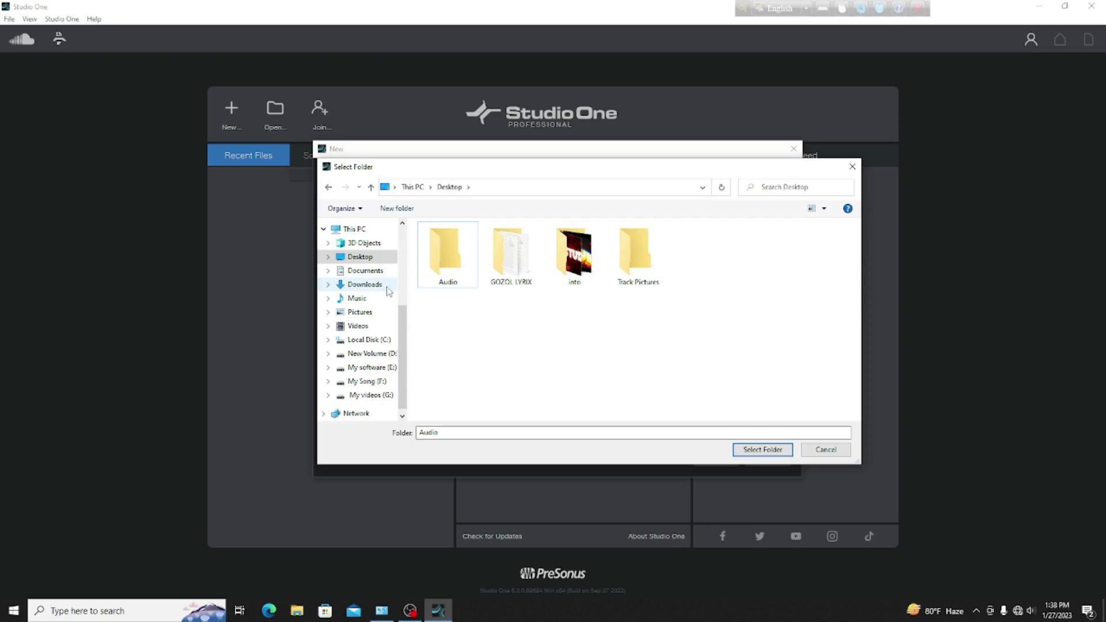
{"action": "right_click", "coordinate": [530, 342]}
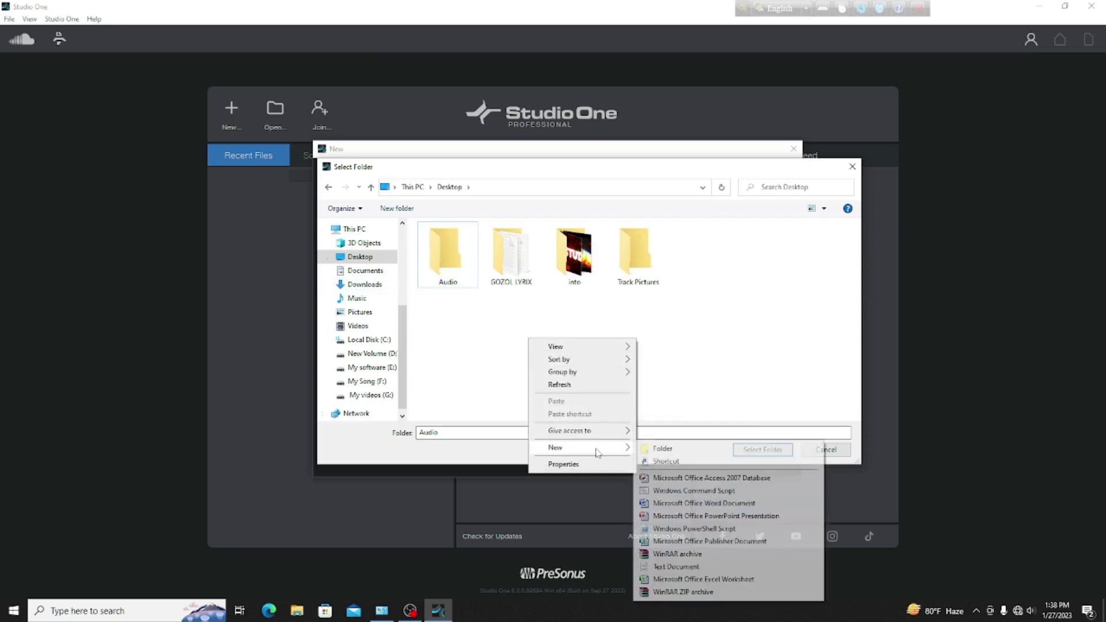
{"action": "left_click", "coordinate": [661, 449]}
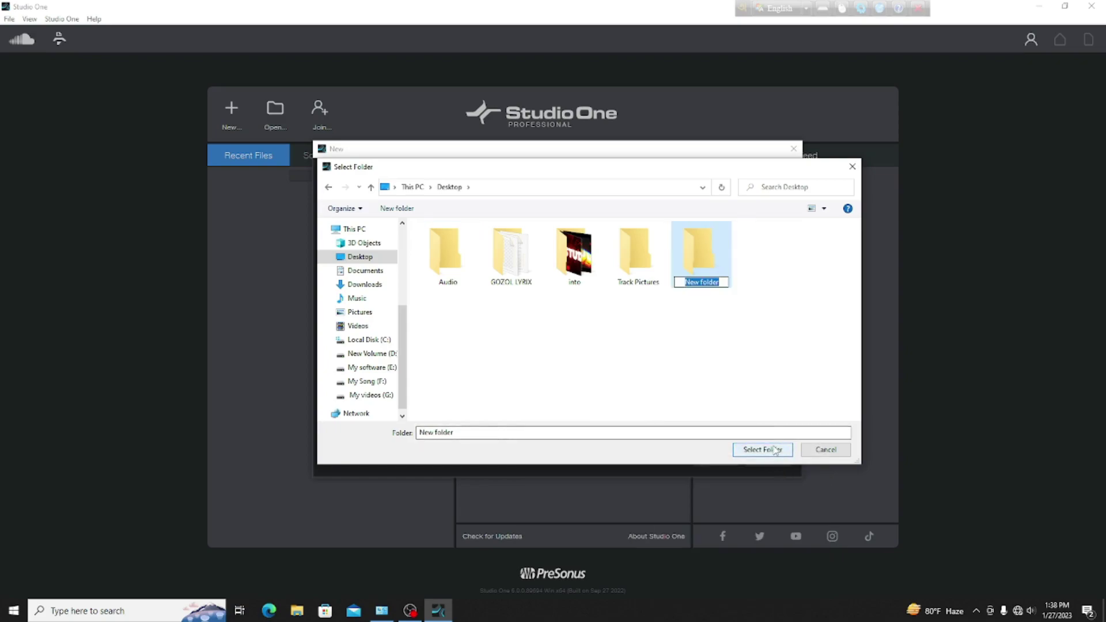
{"action": "type", "text": "111"}
{"action": "left_click", "coordinate": [780, 455]}
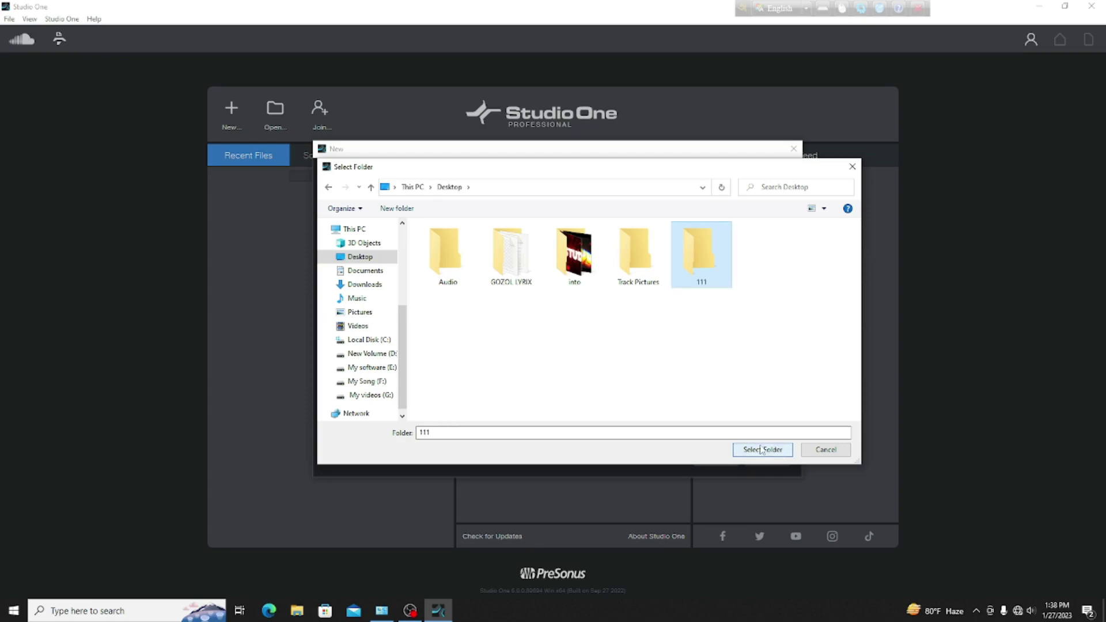
{"action": "left_click", "coordinate": [757, 452]}
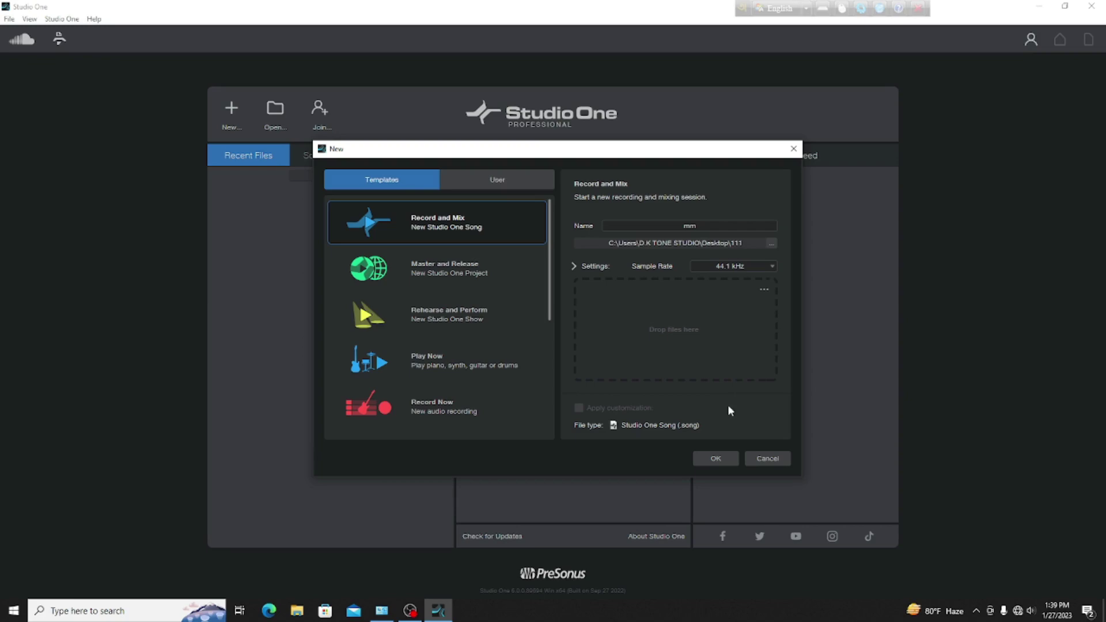
Create the mm song with the chosen settings and add one audio track to its empty track list
{"action": "left_click", "coordinate": [715, 459]}
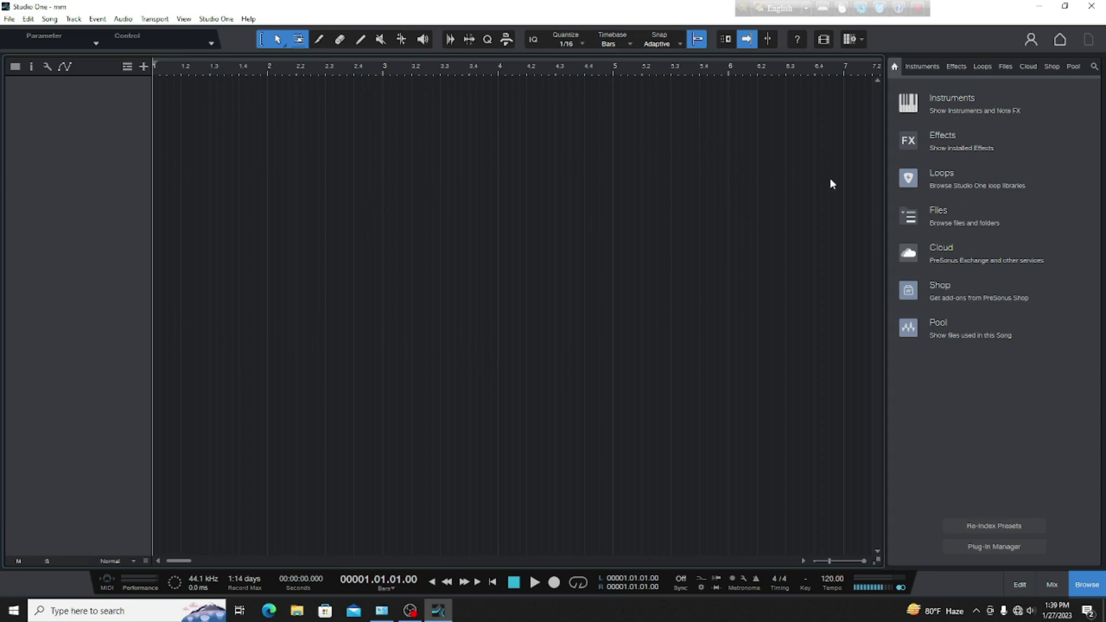
{"action": "double_click", "coordinate": [81, 197]}
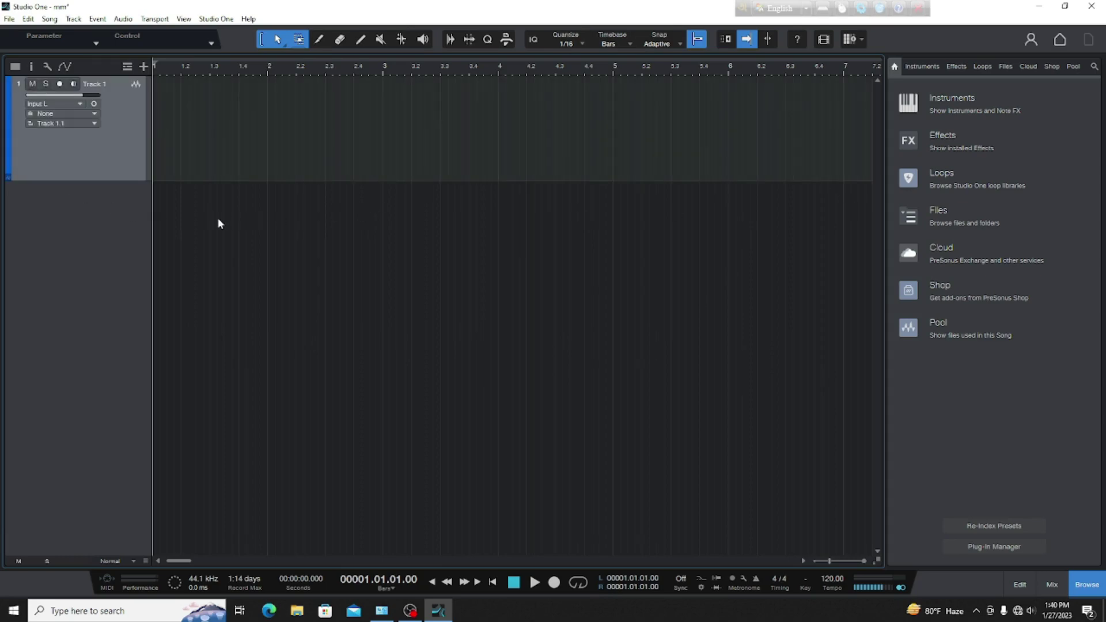